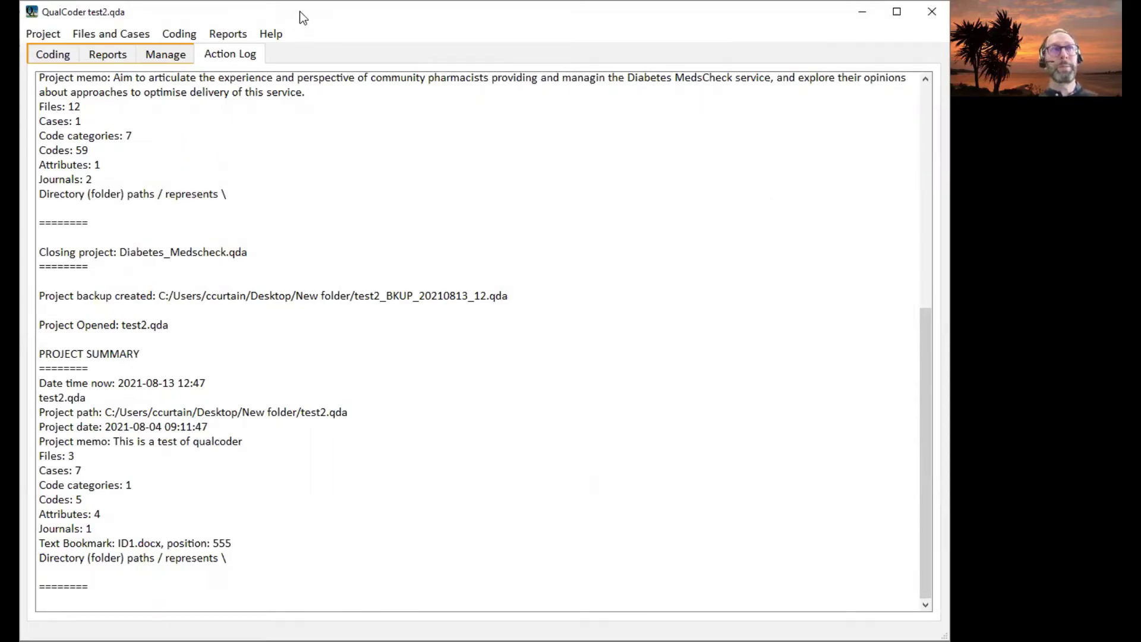
# Step: Open Manage files to list the project's three files: ID1.docx, ID2.odt and the jpg
pyautogui.click(108, 36)
pyautogui.click(113, 54)
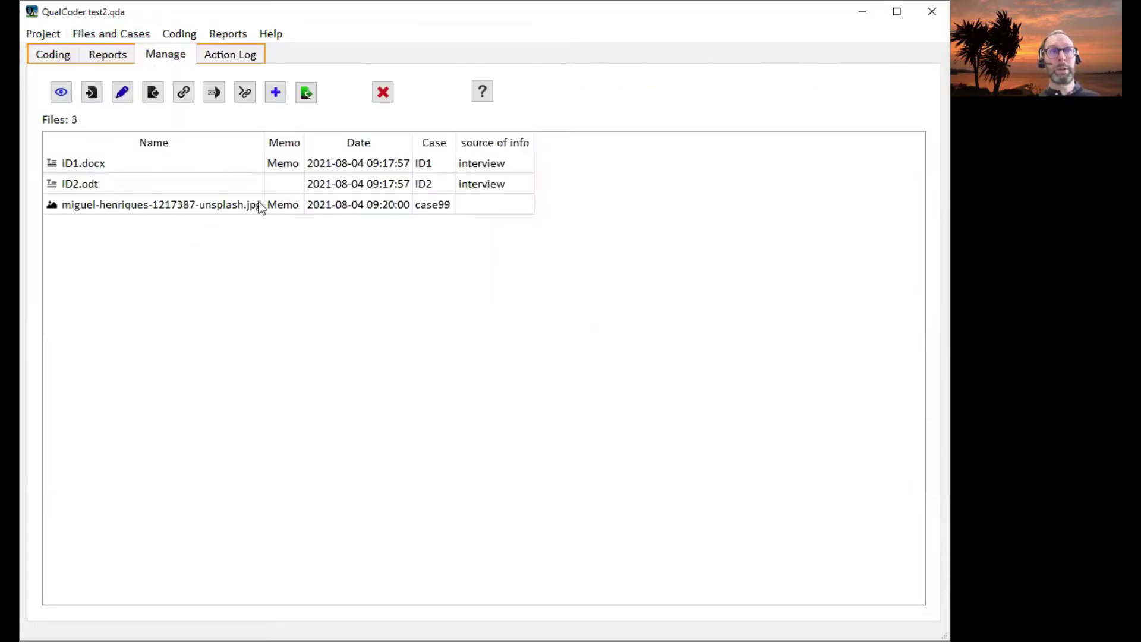
# Step: Open the classroom jpg for coding in the Code image screen
pyautogui.click(163, 37)
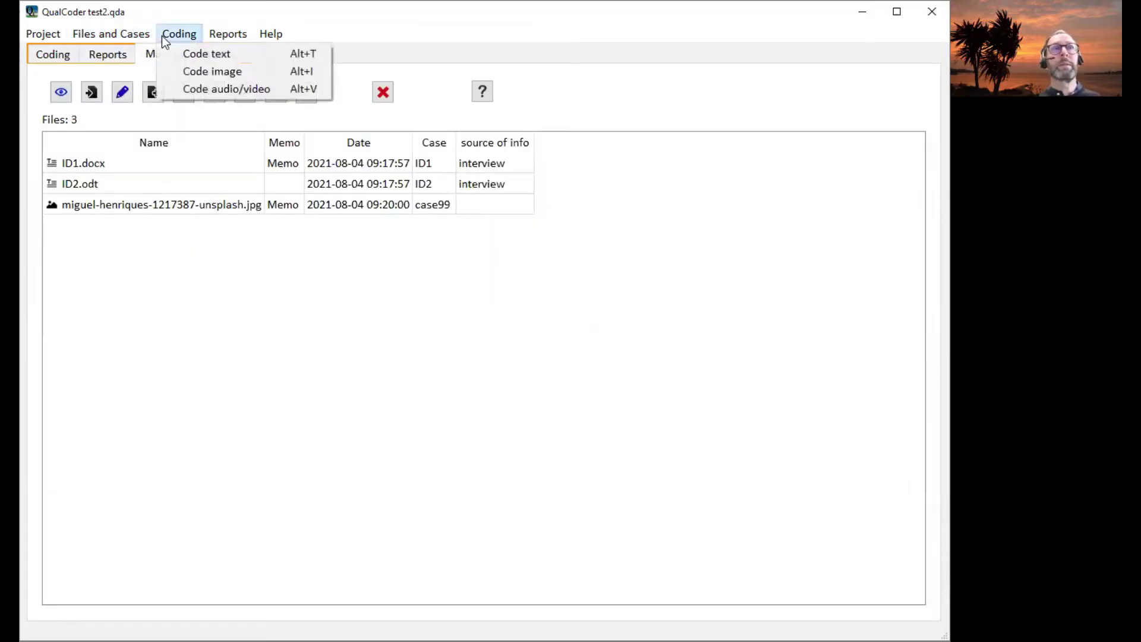
pyautogui.click(220, 73)
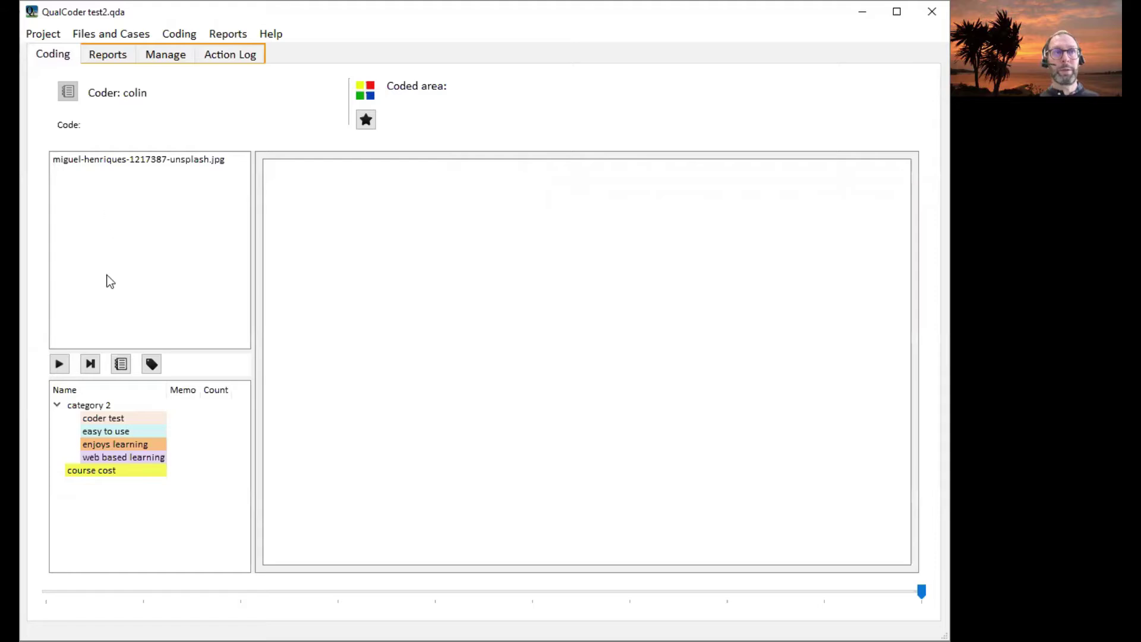
pyautogui.click(72, 160)
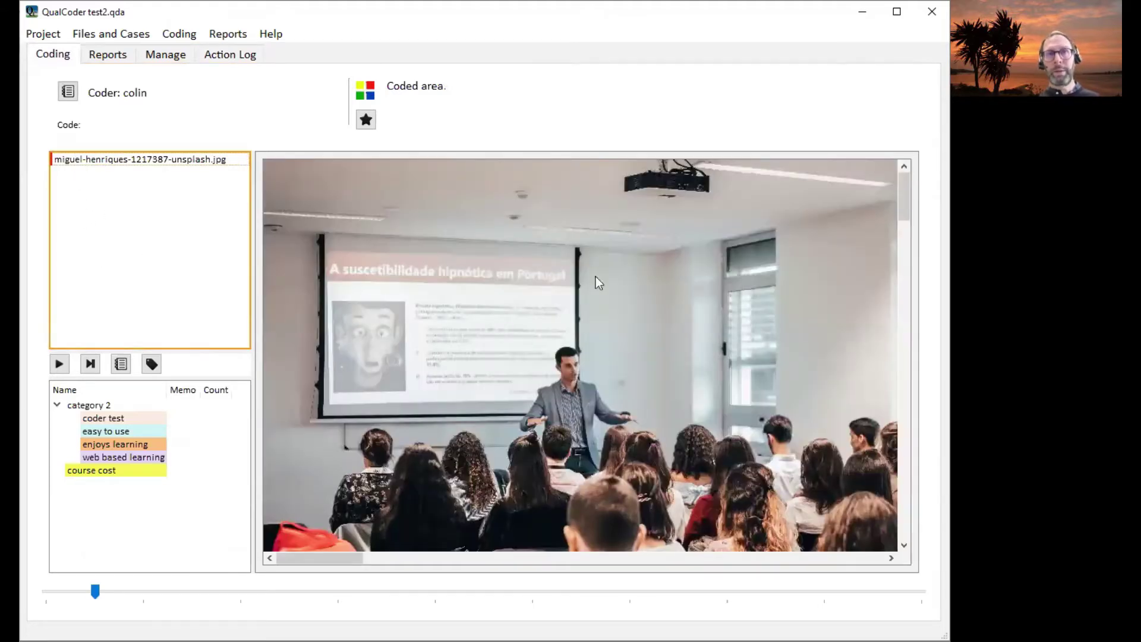
pyautogui.scroll(-5, 902, 210)
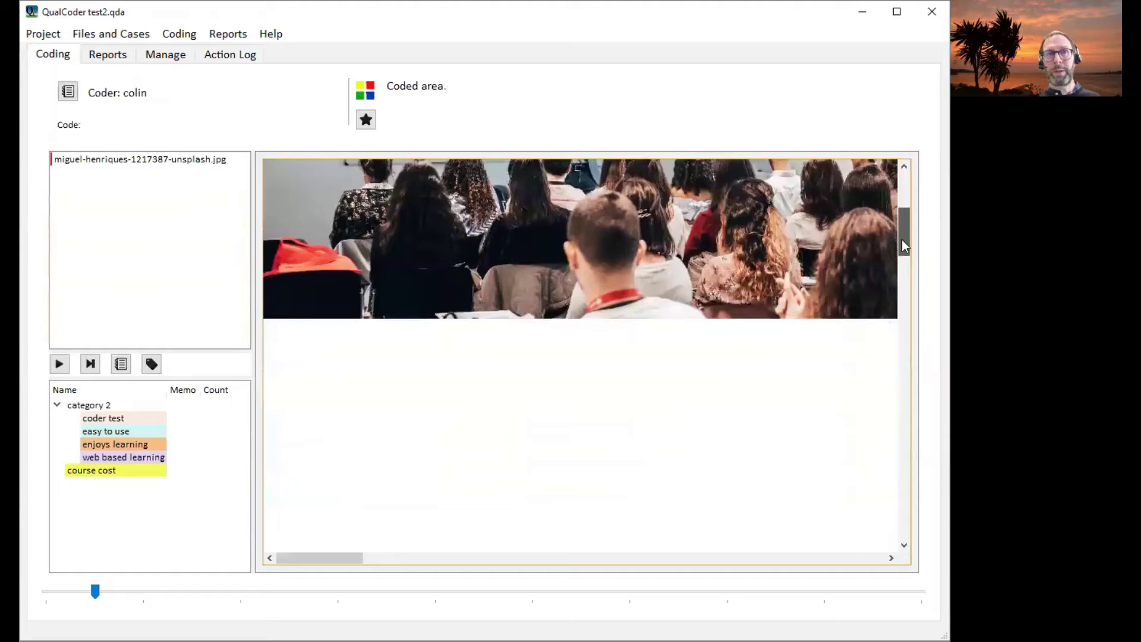
pyautogui.scroll(5, 902, 209)
# Step: Zoom in slightly on the projection screen with the zoom slider
pyautogui.moveTo(354, 558)
pyautogui.mouseDown()
pyautogui.moveTo(384, 557)
pyautogui.moveTo(341, 556)
pyautogui.mouseUp()
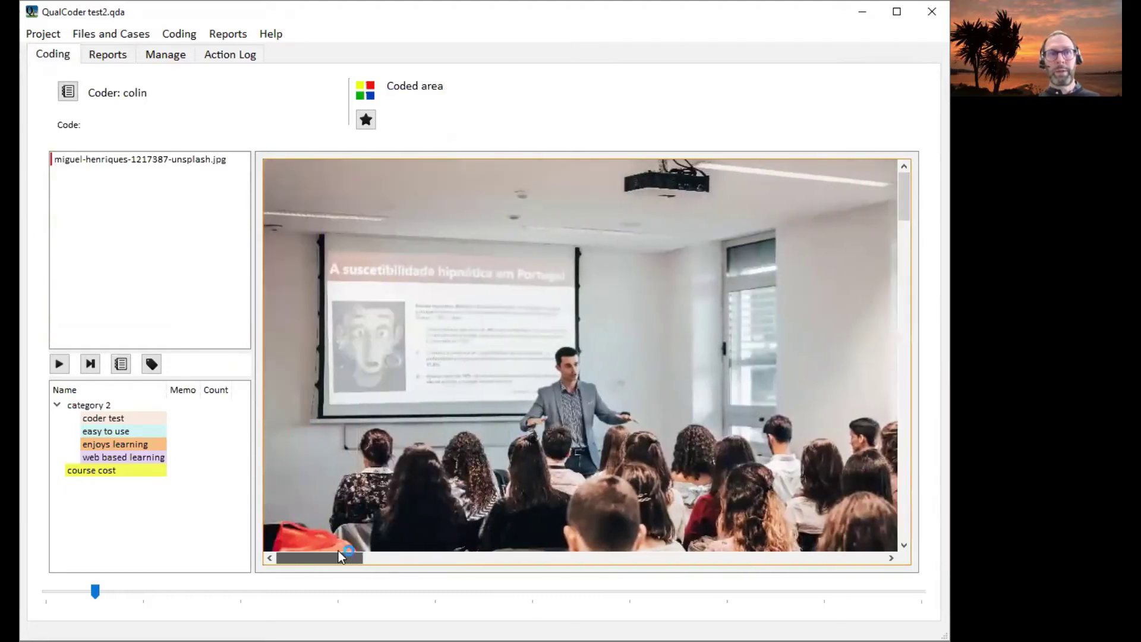
pyautogui.click(96, 591)
pyautogui.moveTo(96, 591); pyautogui.dragTo(124, 592)
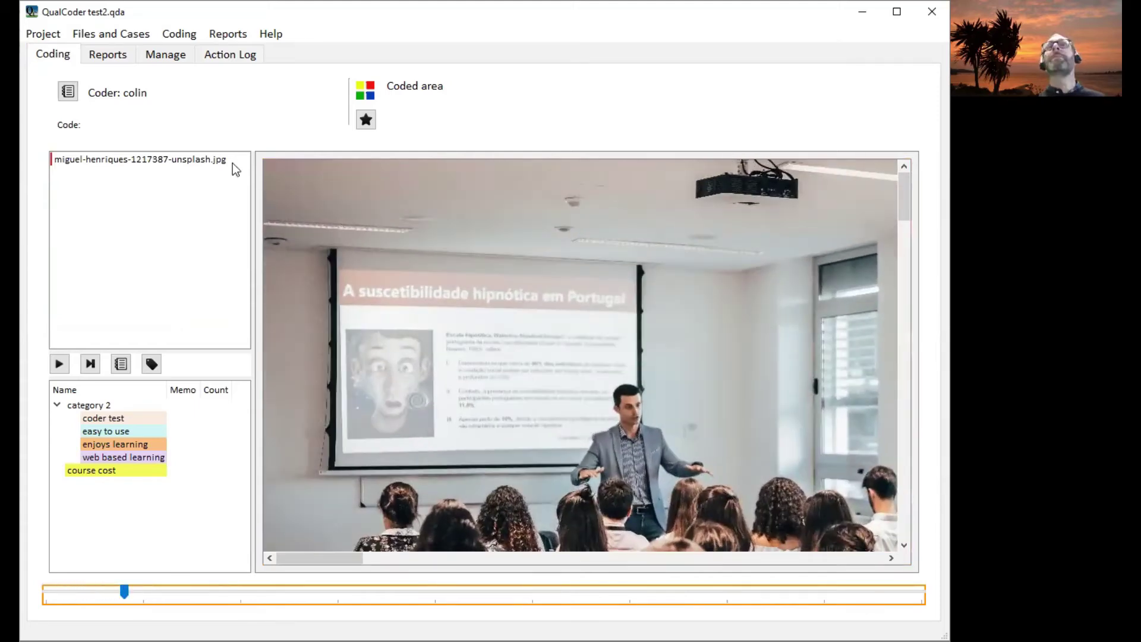
pyautogui.click(69, 91)
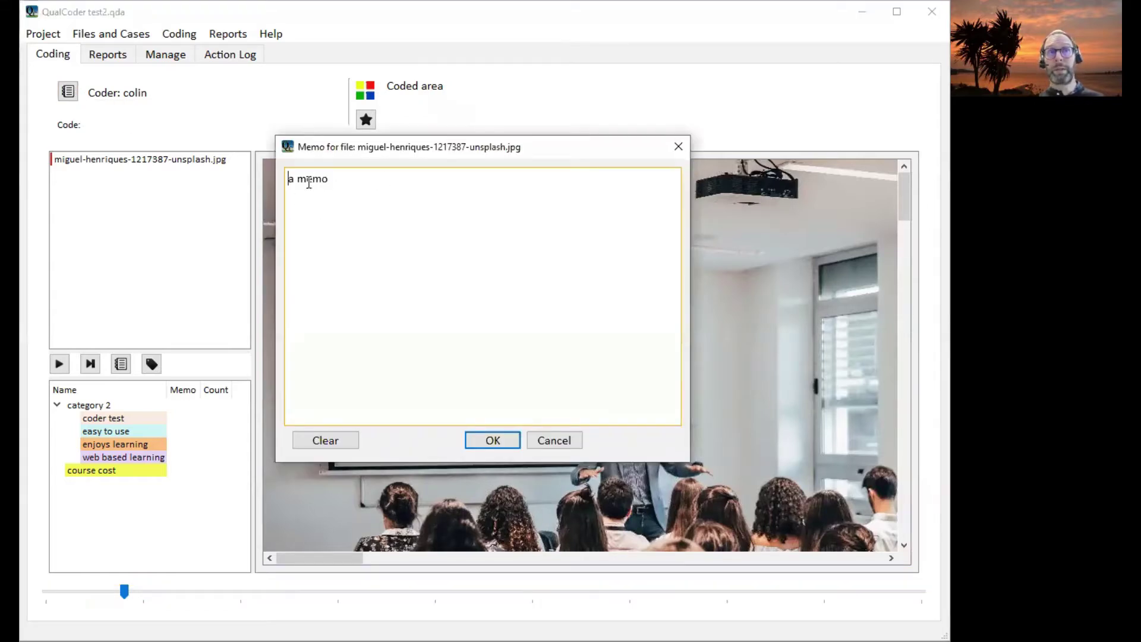
pyautogui.click(553, 444)
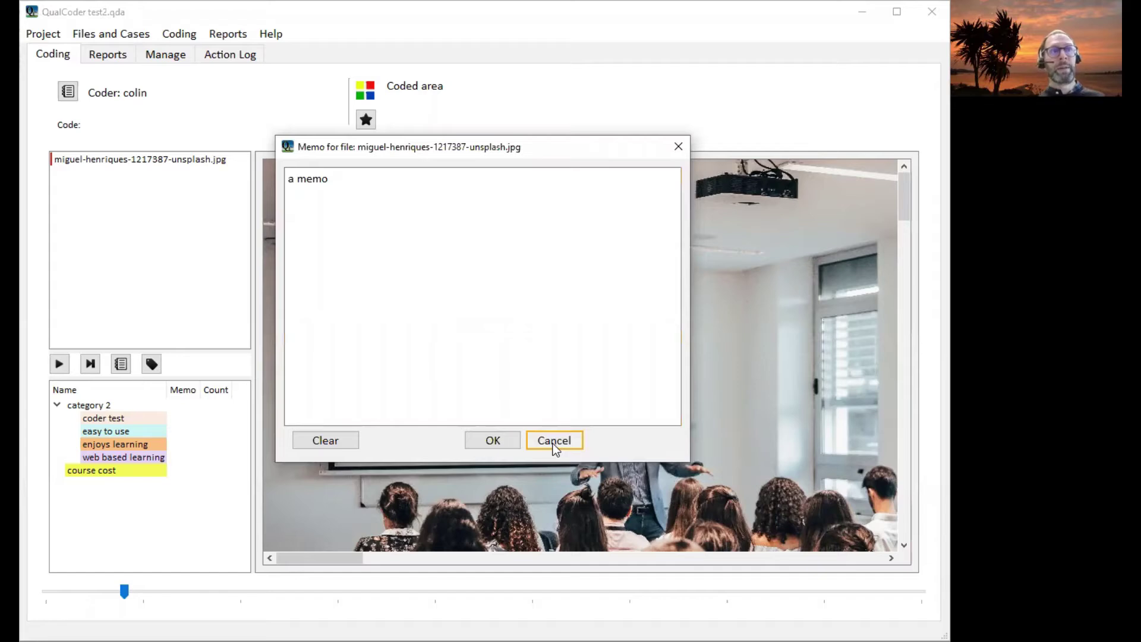
pyautogui.click(553, 443)
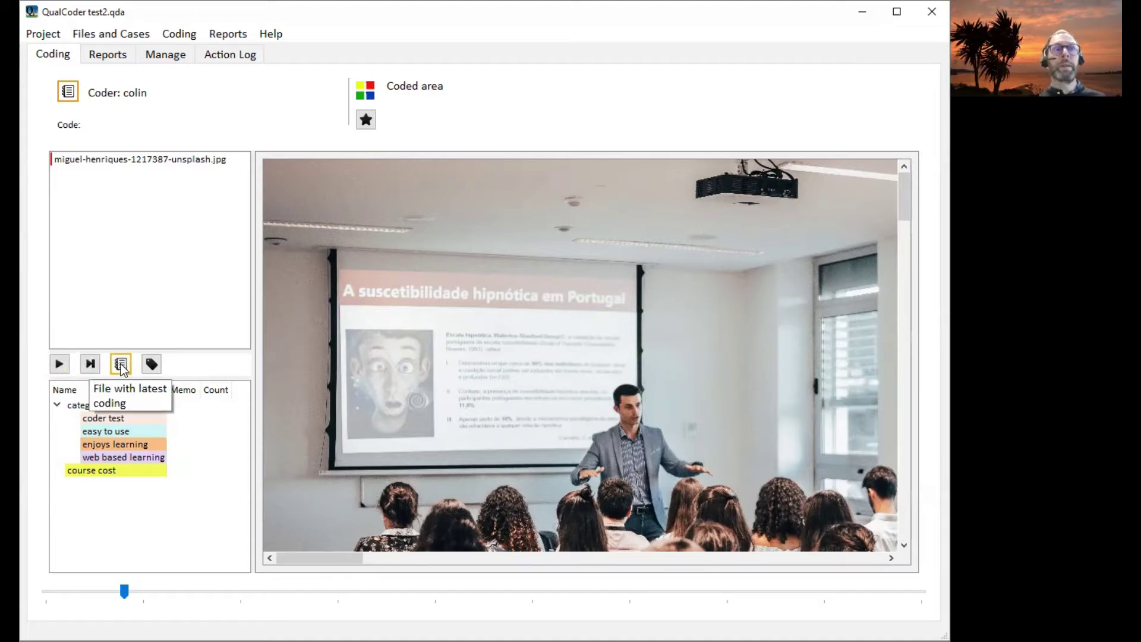
pyautogui.click(121, 364)
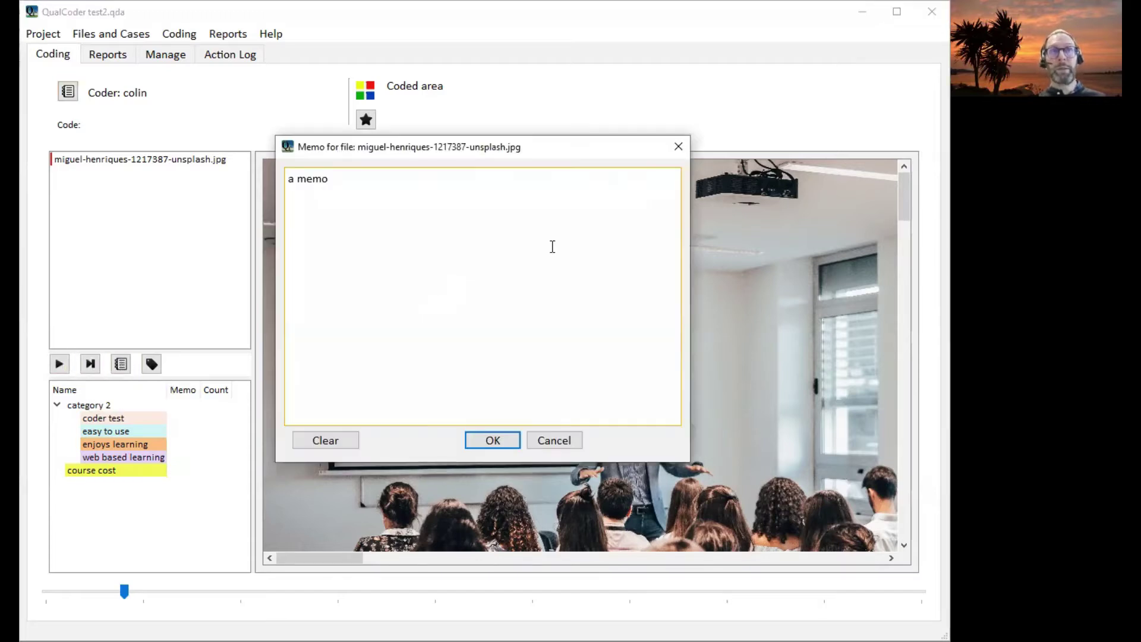
pyautogui.click(679, 147)
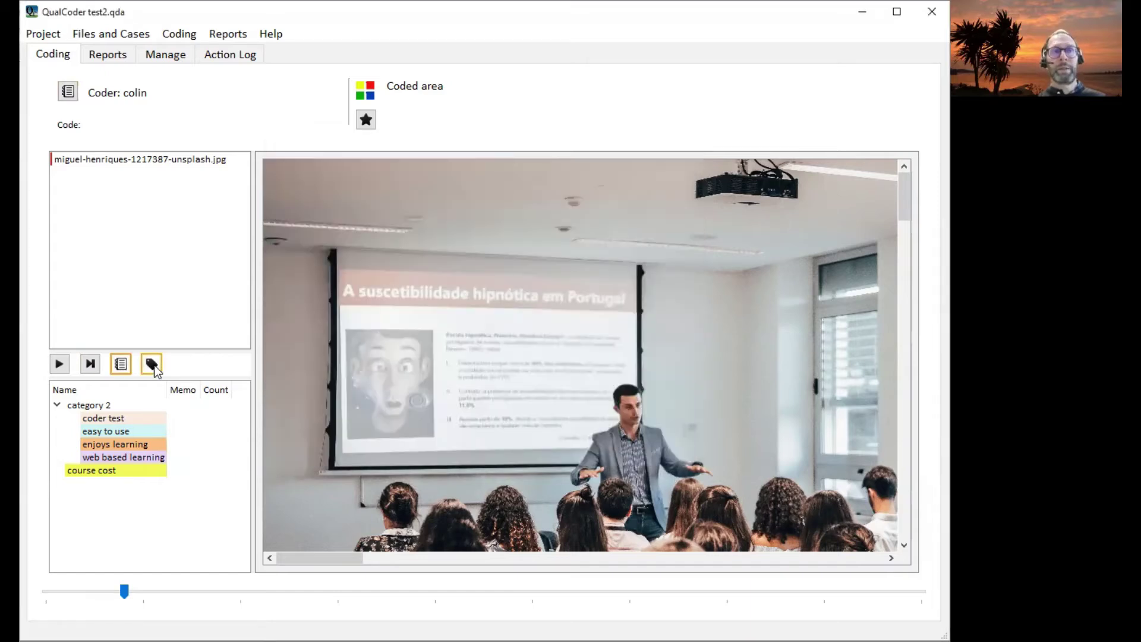
pyautogui.click(152, 364)
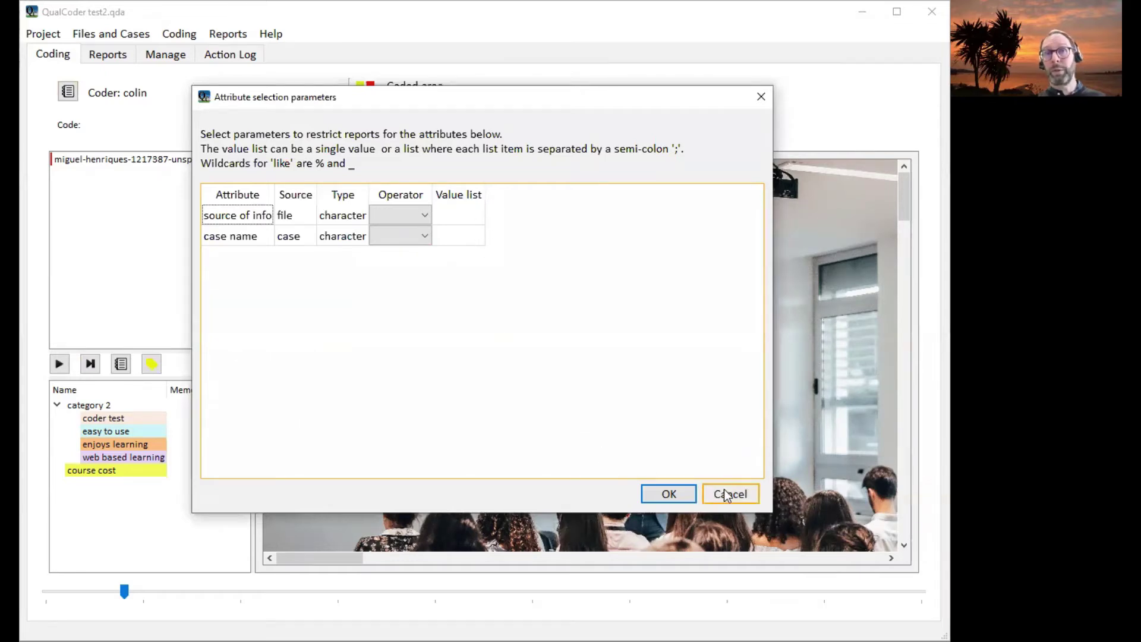
pyautogui.moveTo(731, 493); pyautogui.dragTo(259, 397)
pyautogui.press('Escape')
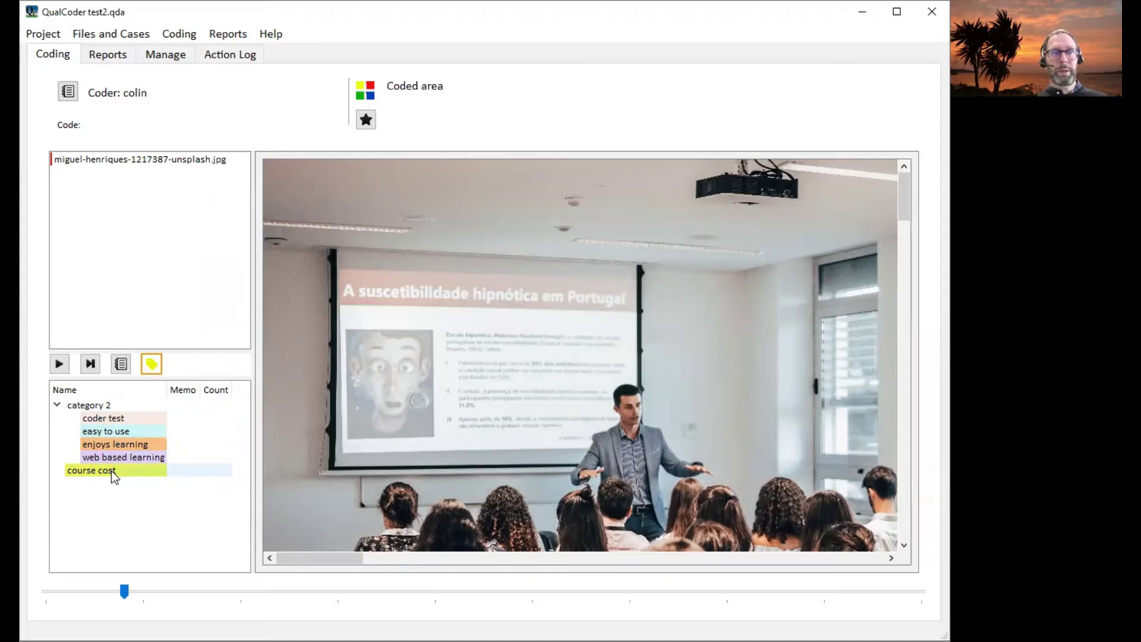
# Step: Dismiss the code tree's context menu and resize the side panels beside the classroom photo
pyautogui.click(106, 501)
pyautogui.rightClick(106, 501)
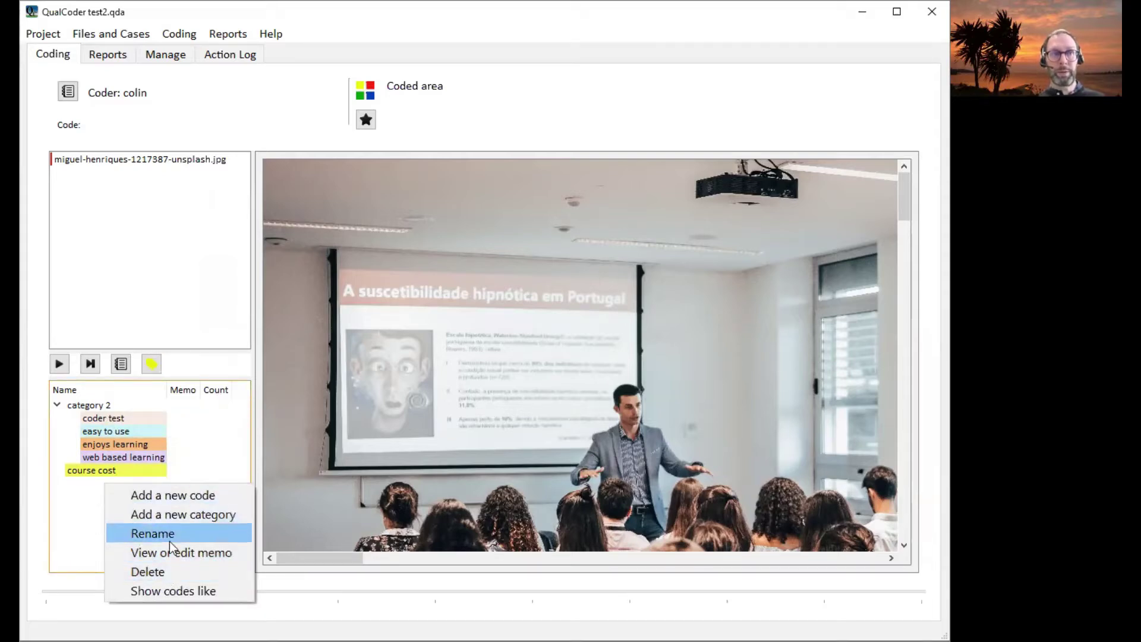
pyautogui.click(166, 288)
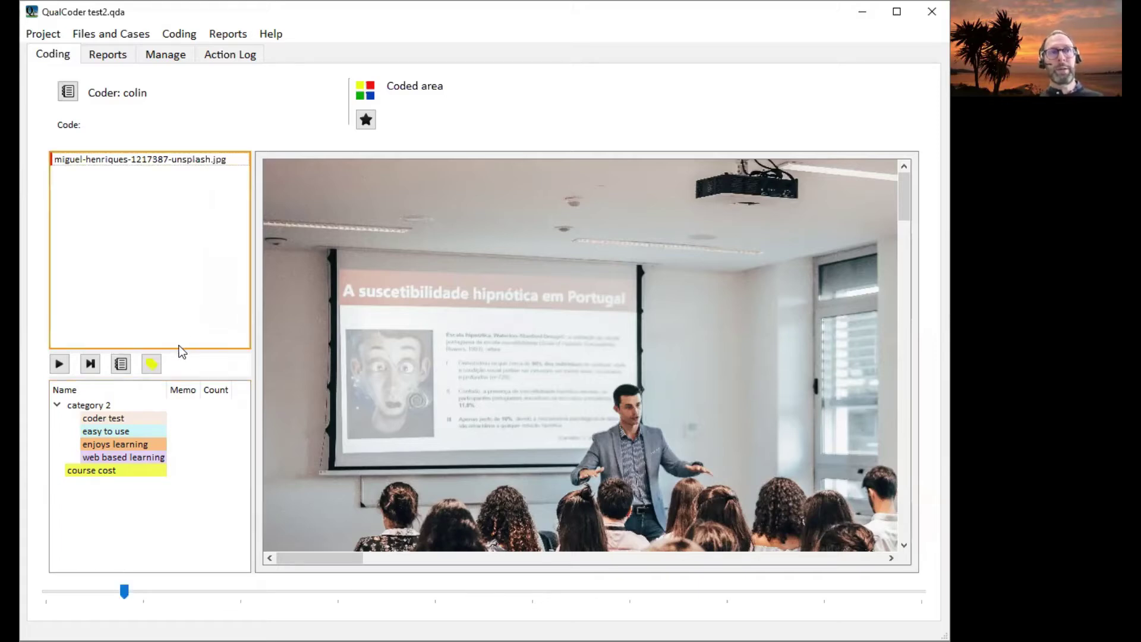
pyautogui.moveTo(178, 349); pyautogui.dragTo(229, 341)
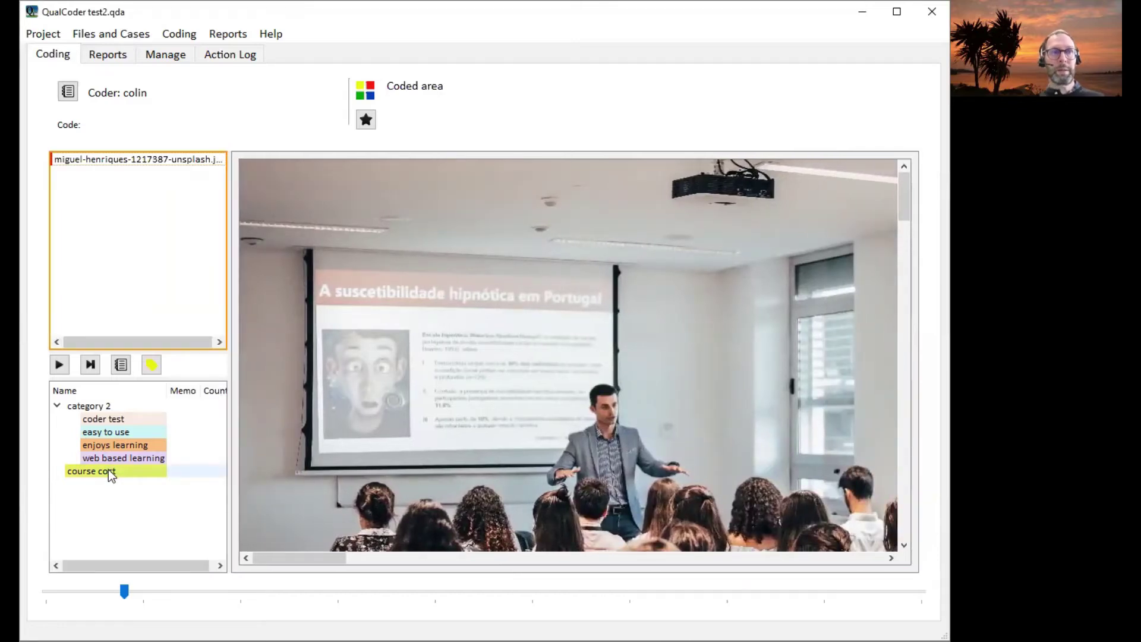
# Step: With 'course cost' selected, mark a rectangle around the face on the projected slide
pyautogui.click(108, 469)
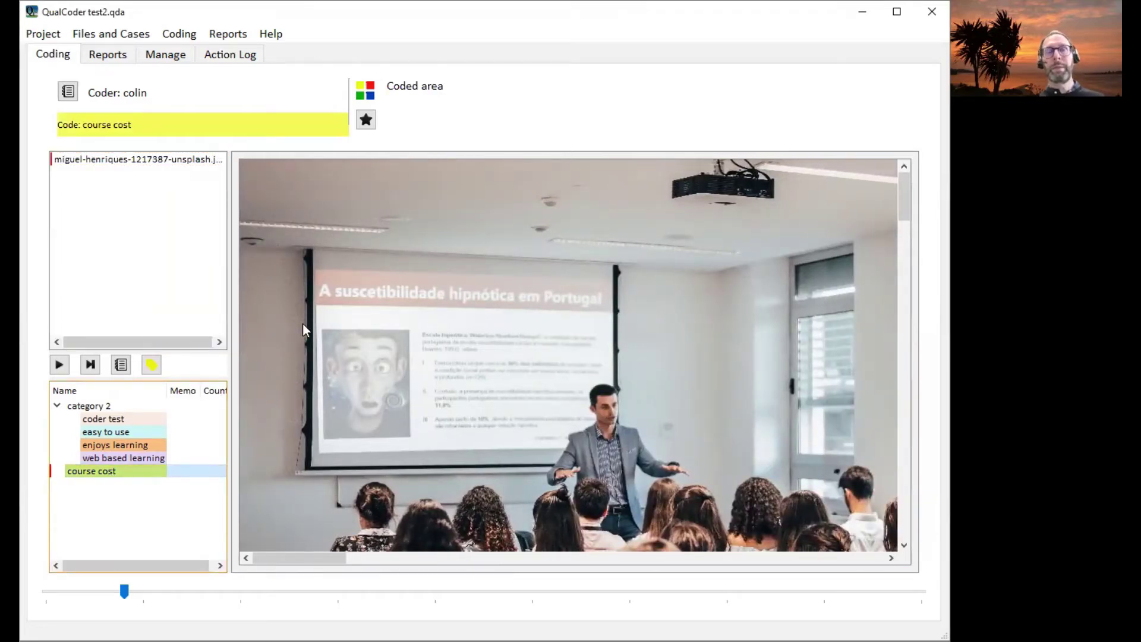
pyautogui.moveTo(309, 318); pyautogui.dragTo(436, 459)
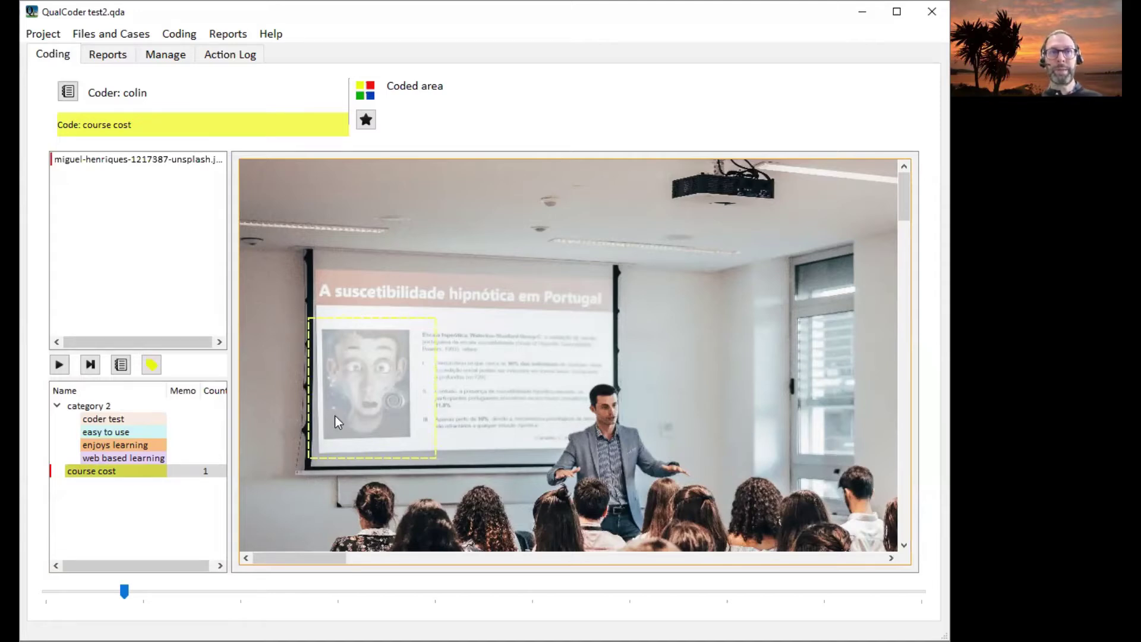
pyautogui.moveTo(335, 416)
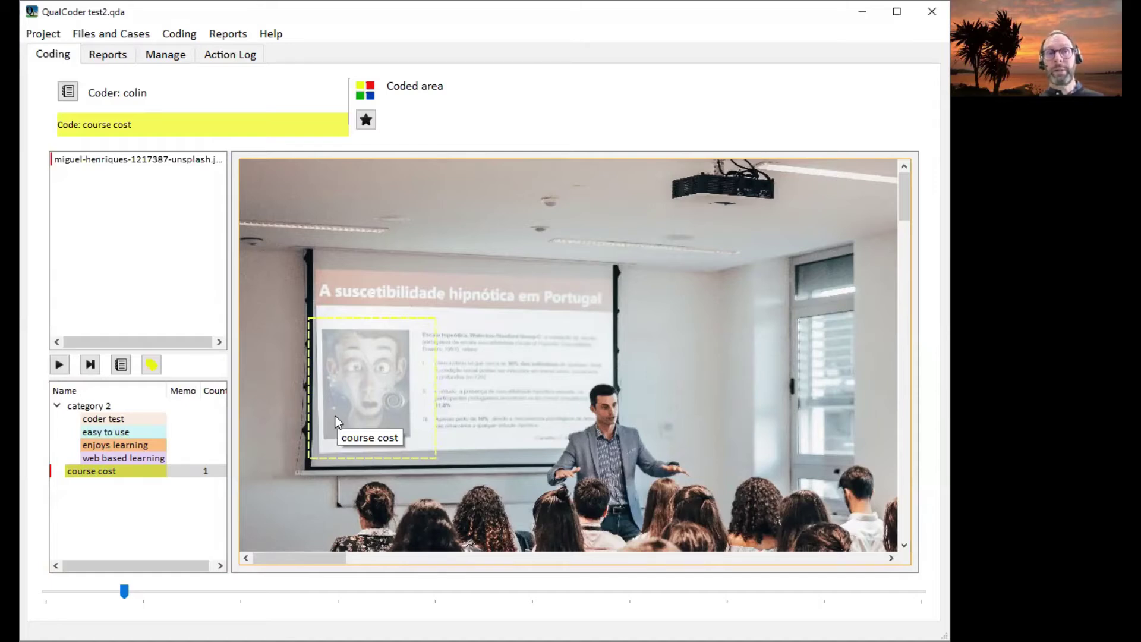
# Step: Give the face area the memo 'an image of a face', then select the enjoys learning code
pyautogui.rightClick(337, 421)
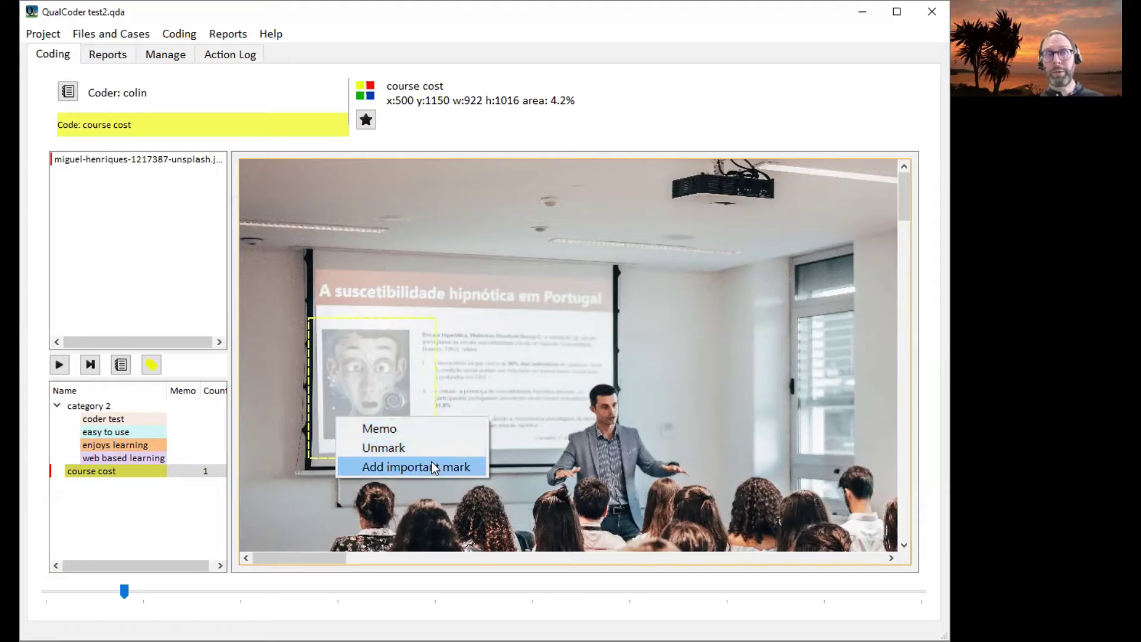
pyautogui.click(419, 427)
pyautogui.write('a')
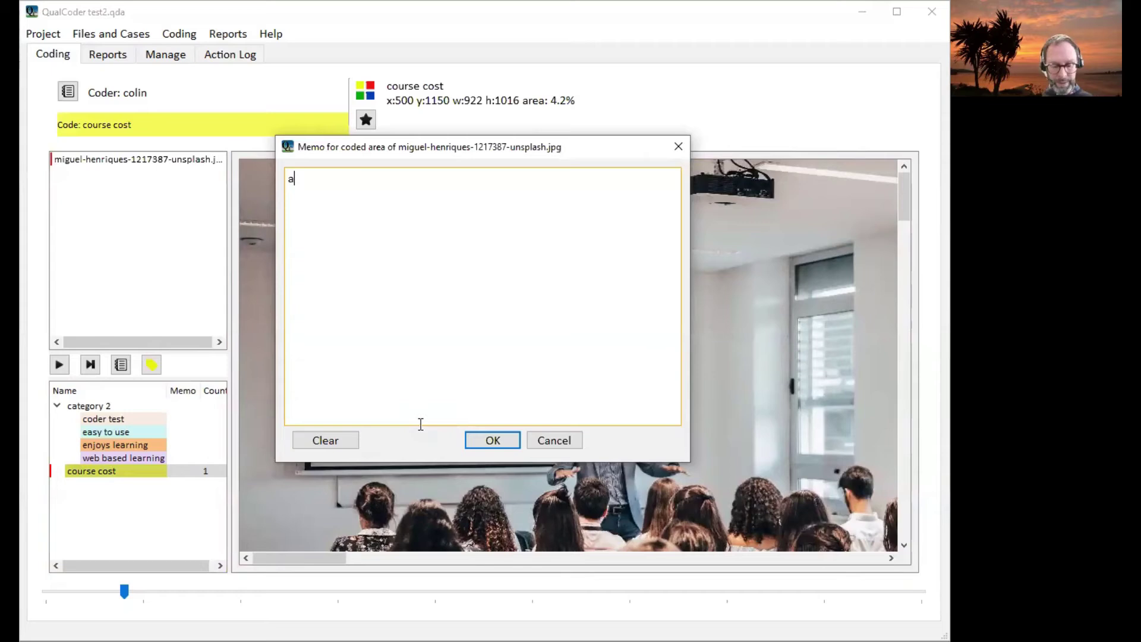
pyautogui.write('n image ofa')
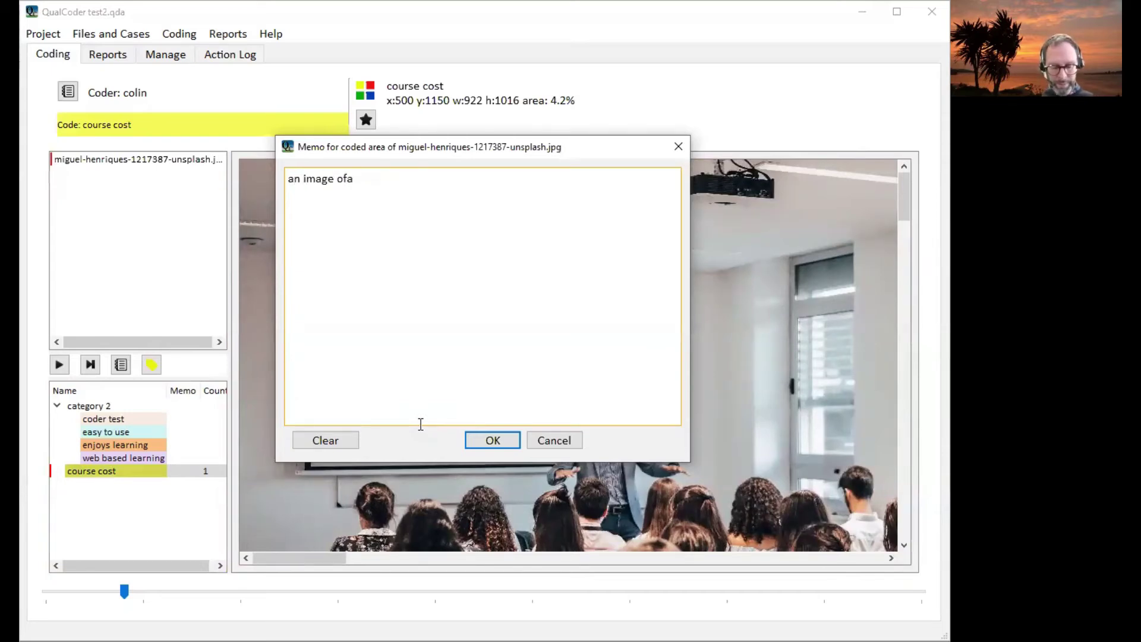
pyautogui.press('BackSpace')
pyautogui.write('a face')
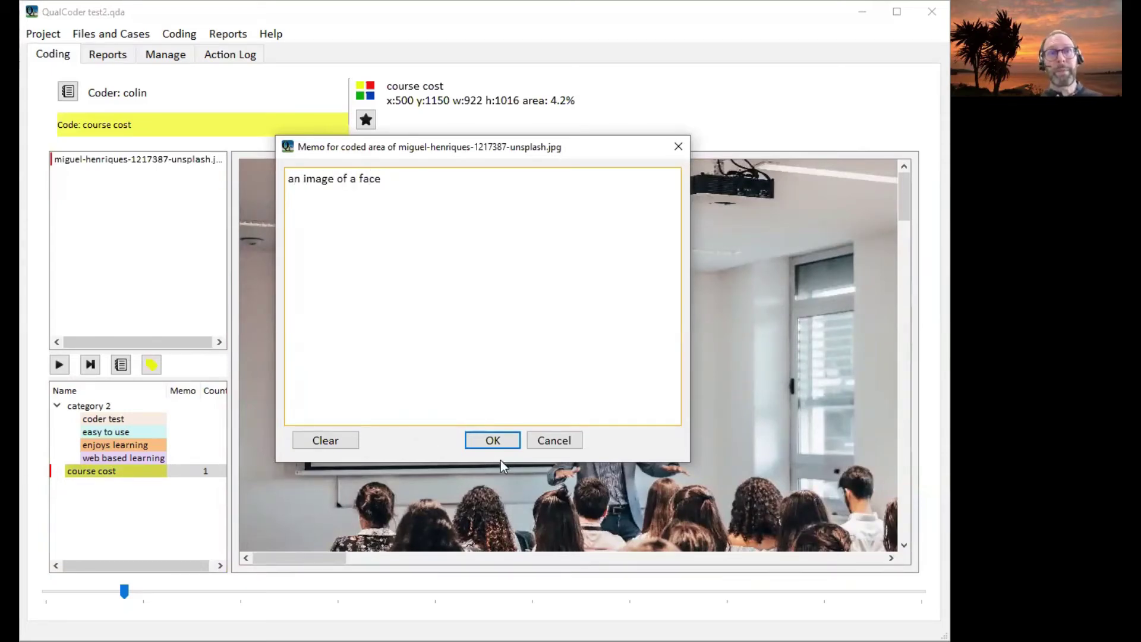
pyautogui.click(515, 447)
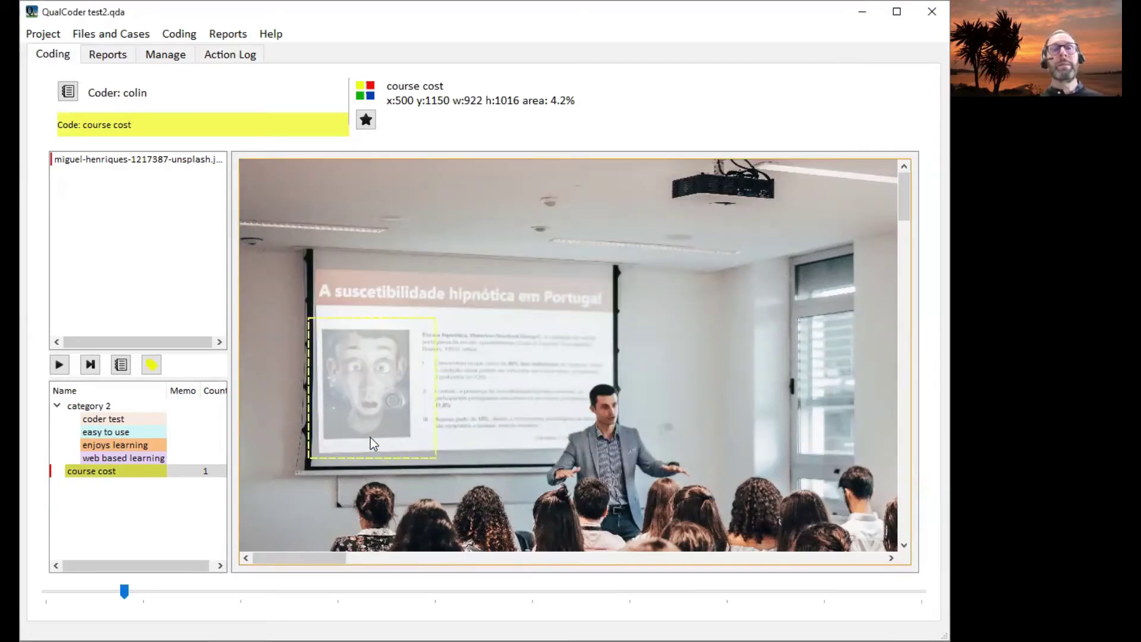
pyautogui.moveTo(370, 438)
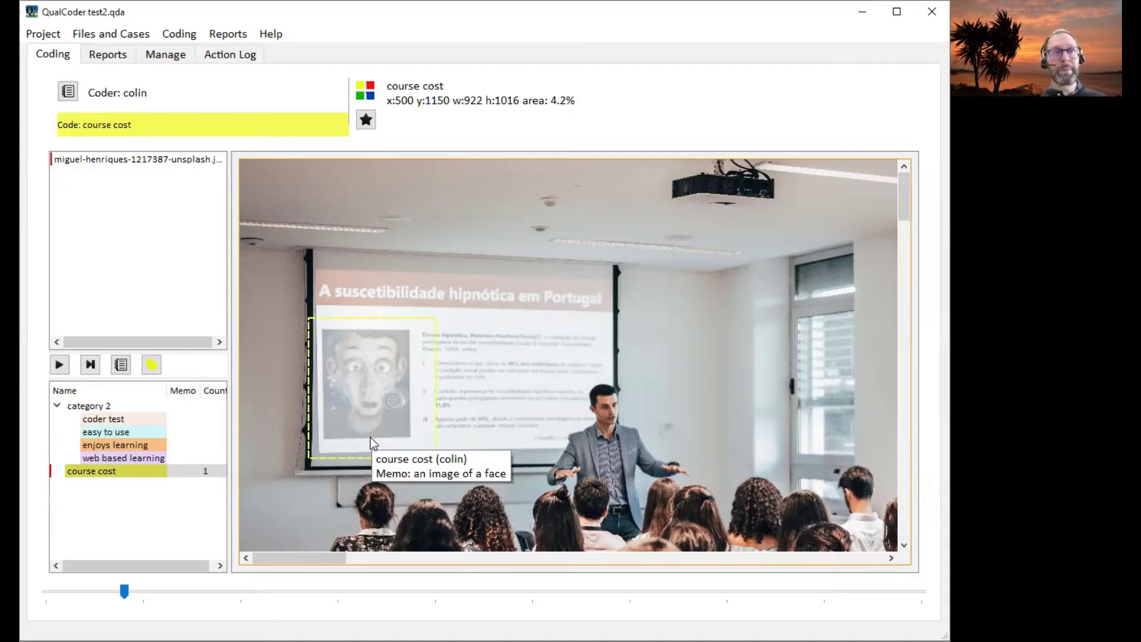
pyautogui.press('Up')
pyautogui.press('Up')
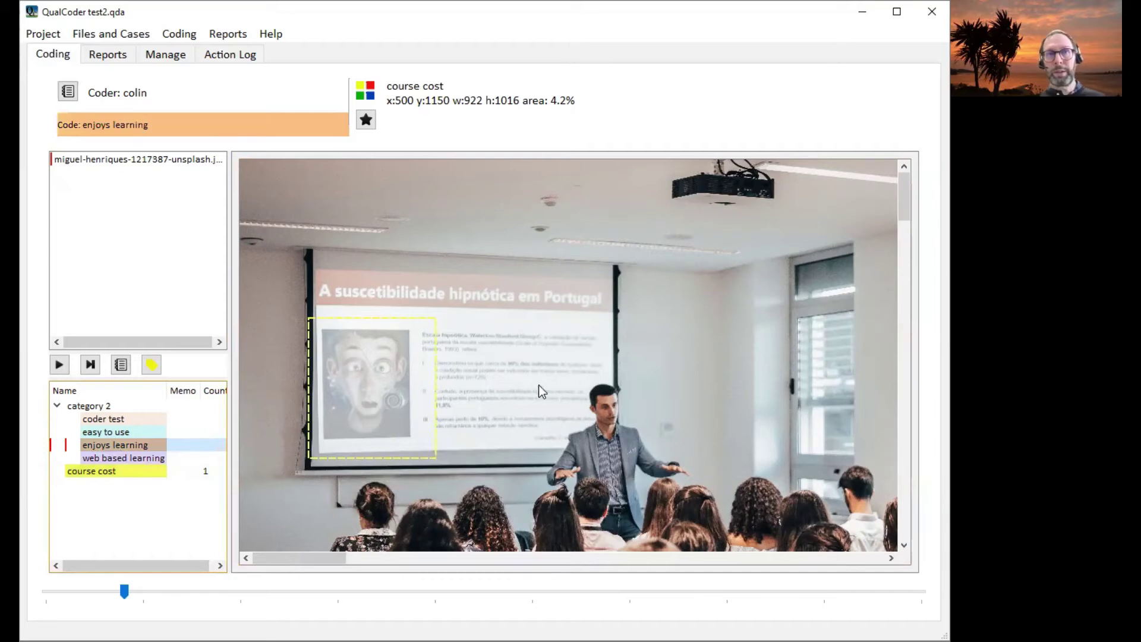
# Step: Mark the area around the lecturer and write its memo 'the lecturer is lecturing.'
pyautogui.moveTo(518, 375); pyautogui.dragTo(686, 515)
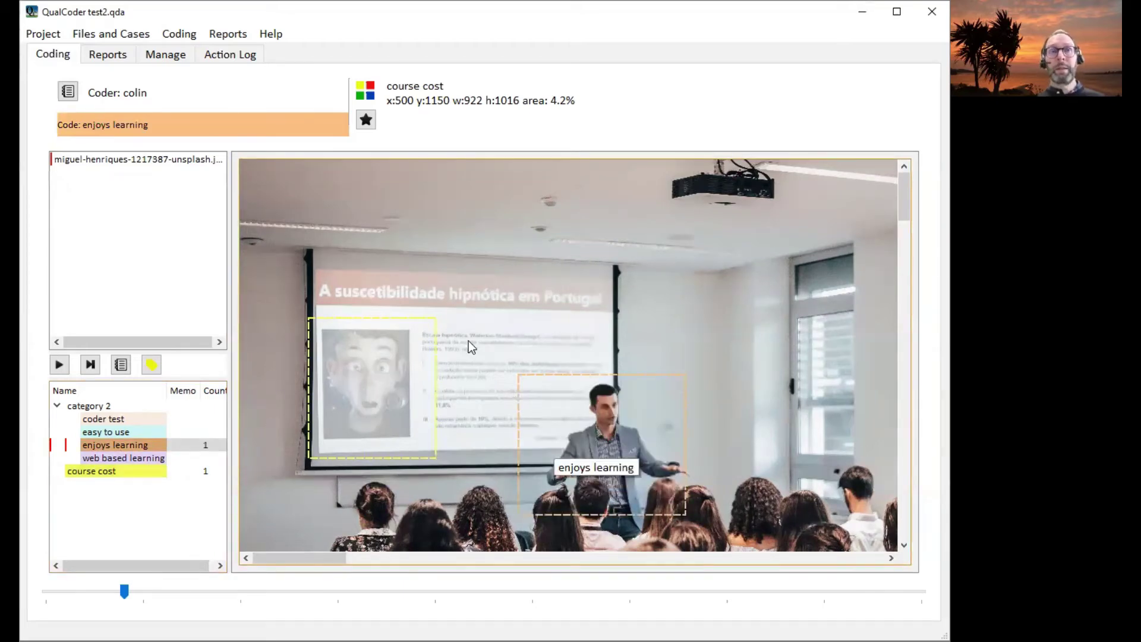
pyautogui.rightClick(555, 399)
pyautogui.click(580, 426)
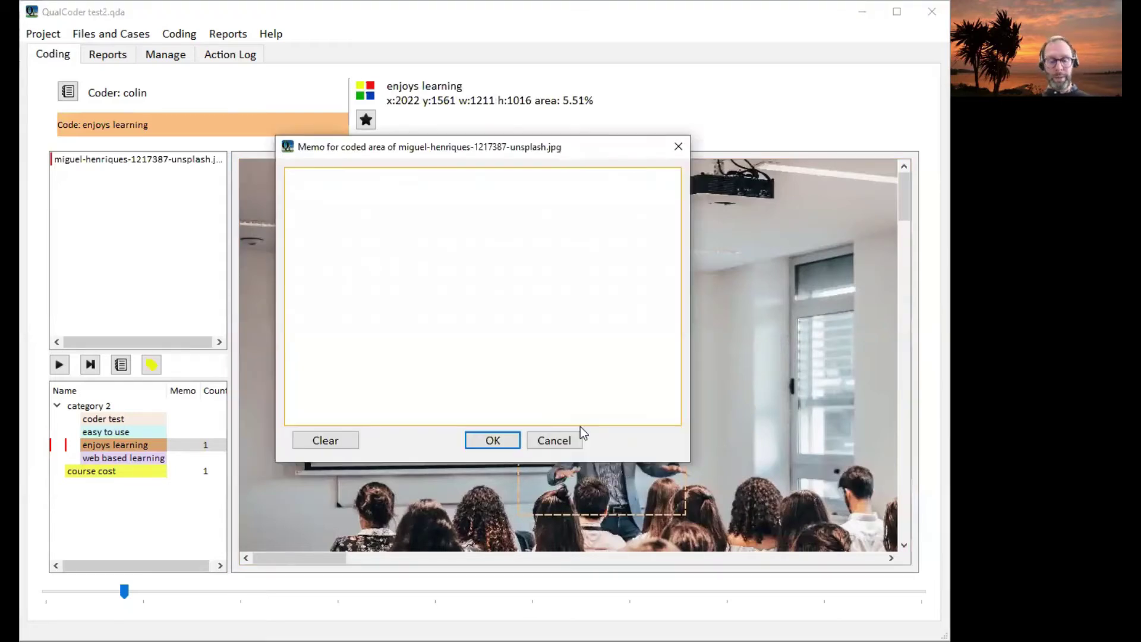
pyautogui.write('the lc')
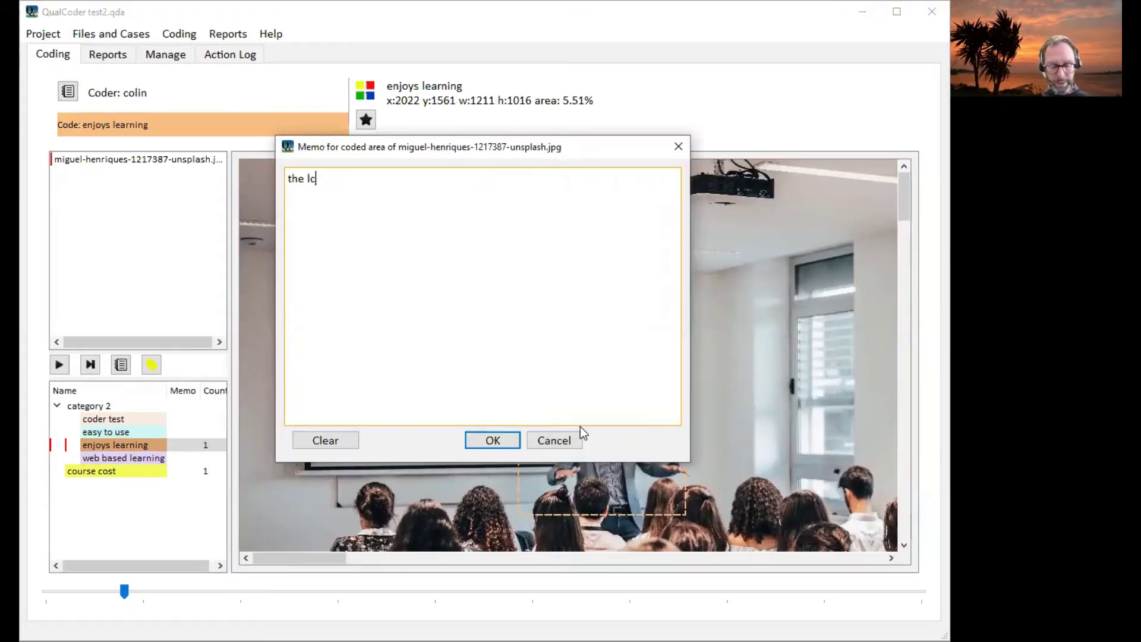
pyautogui.write('turere is l')
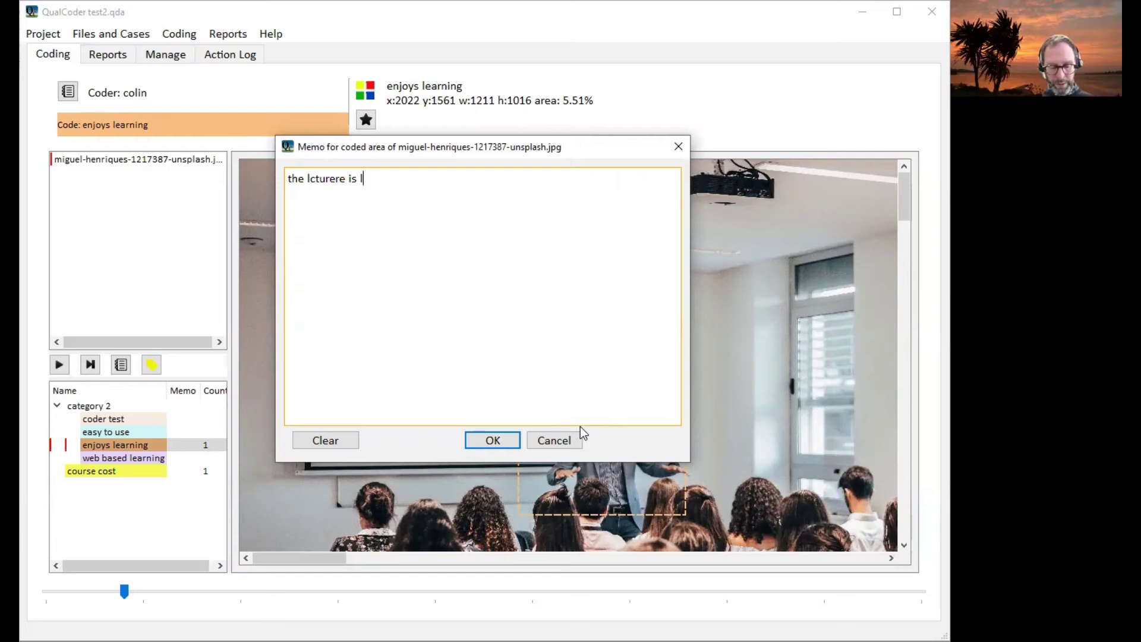
pyautogui.write('ecturing')
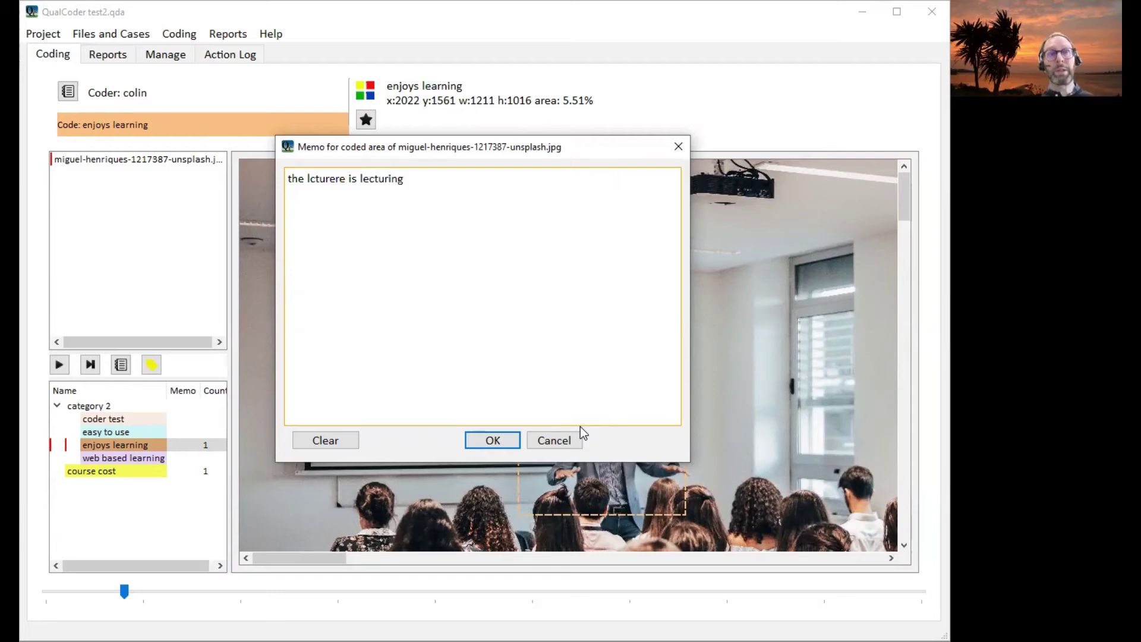
pyautogui.write('.')
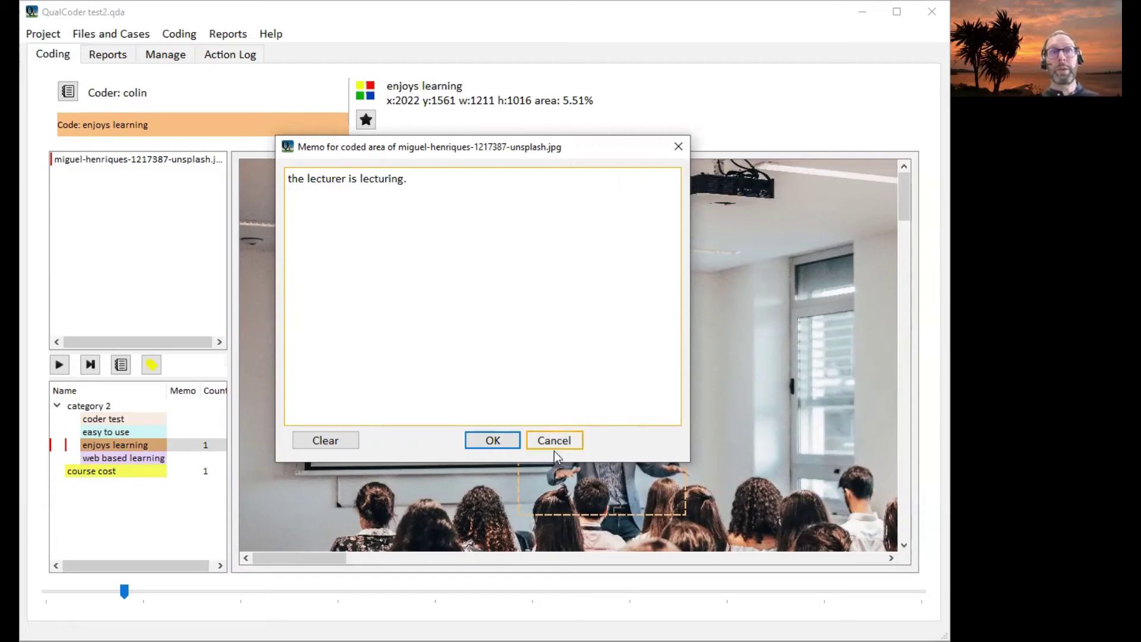
# Step: Save the lecturer area's memo and add an important mark to that area
pyautogui.click(489, 442)
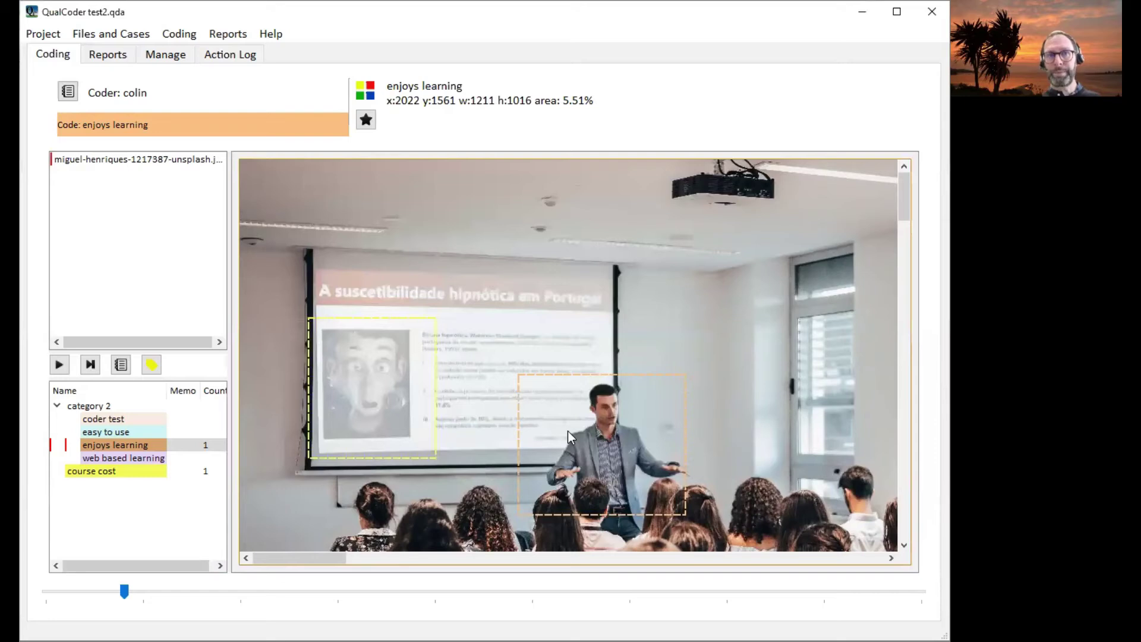
pyautogui.moveTo(568, 430)
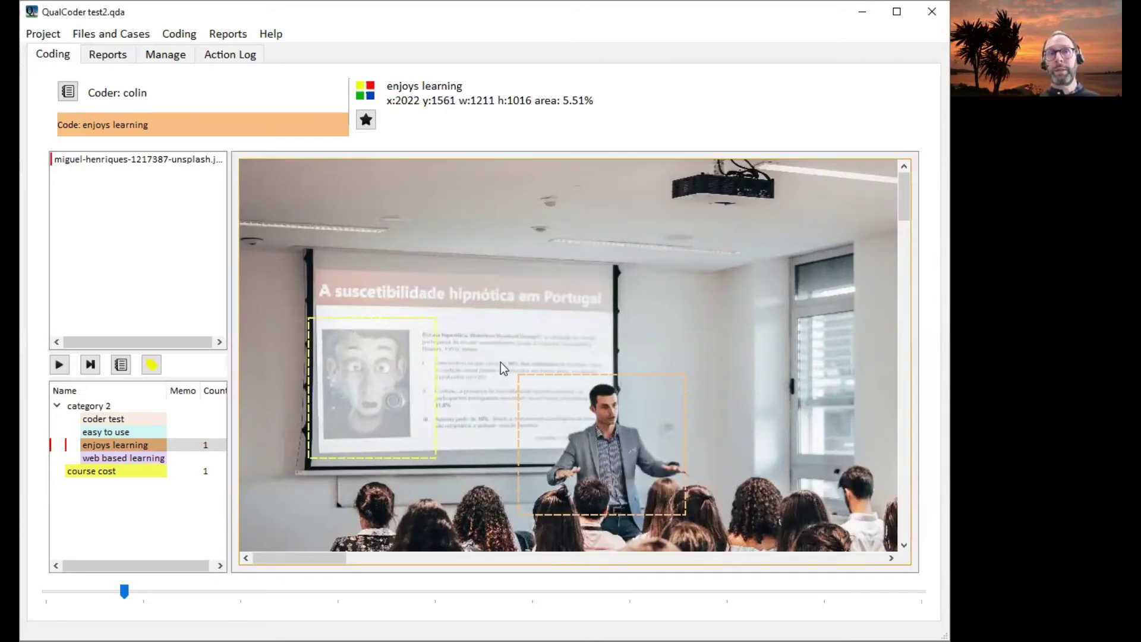
pyautogui.rightClick(557, 411)
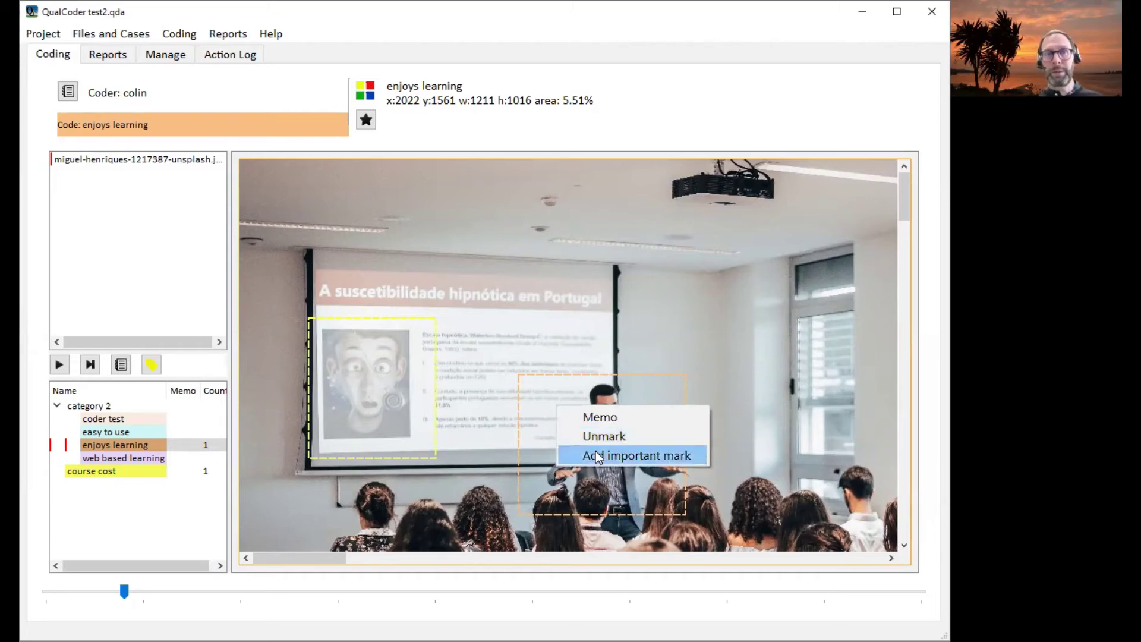
pyautogui.click(595, 451)
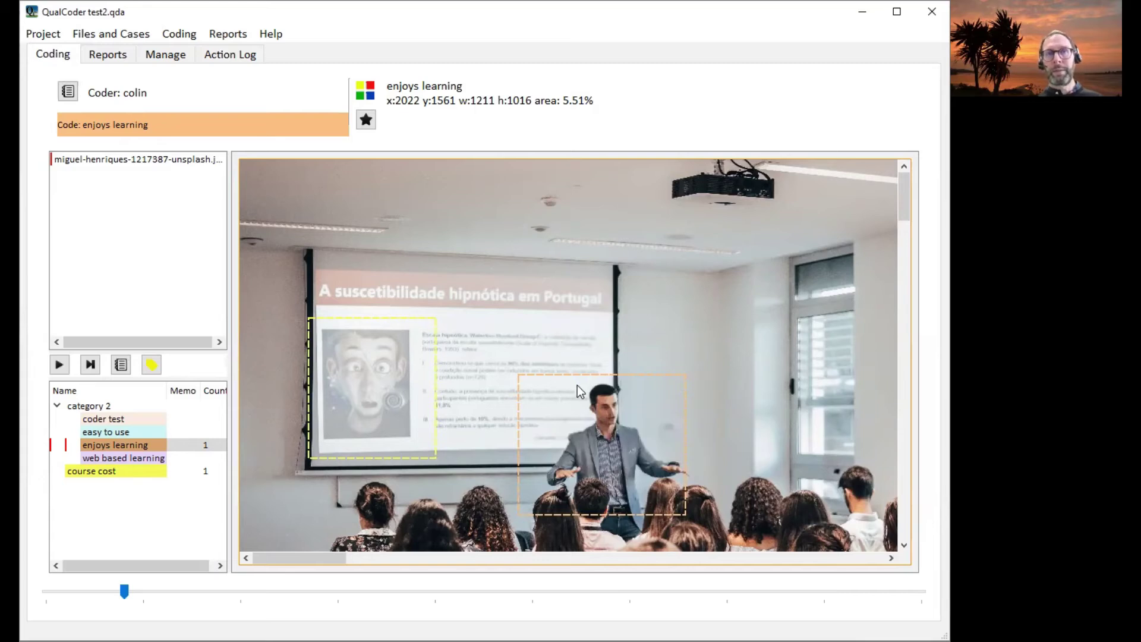
pyautogui.moveTo(576, 387)
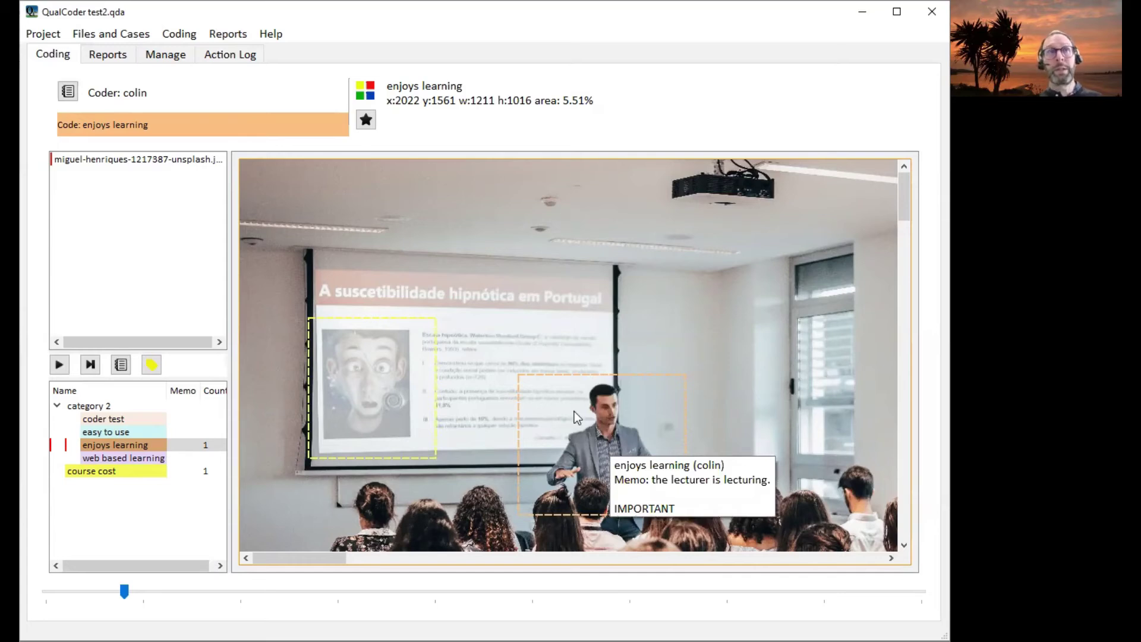
# Step: Show only important codings, switch back to all codings, then view the course cost area's details
pyautogui.click(366, 120)
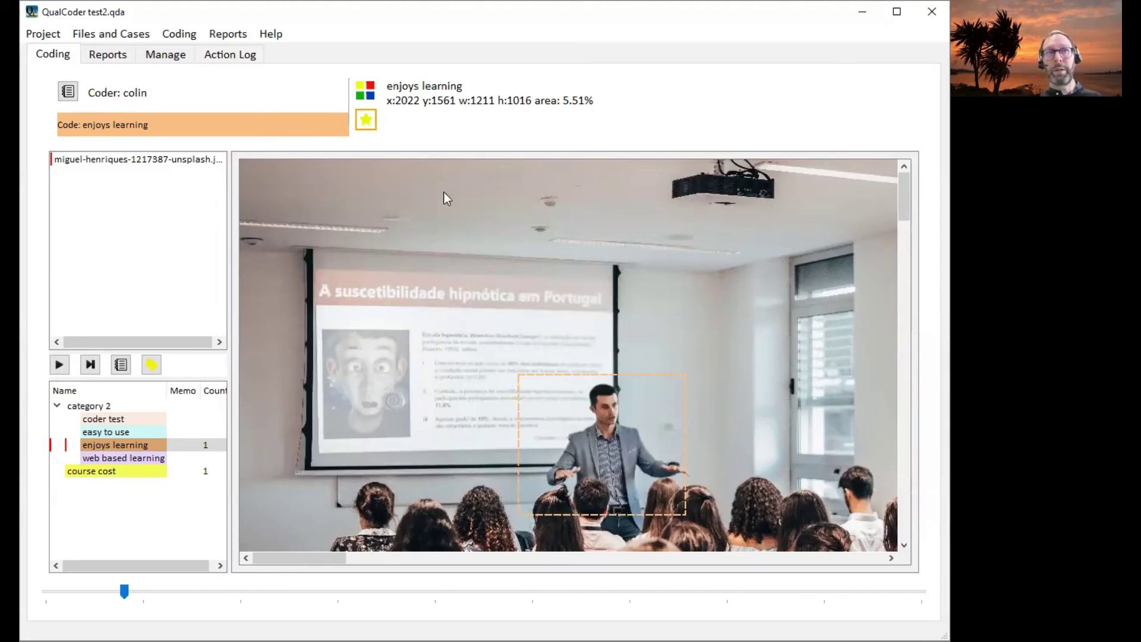
pyautogui.click(364, 119)
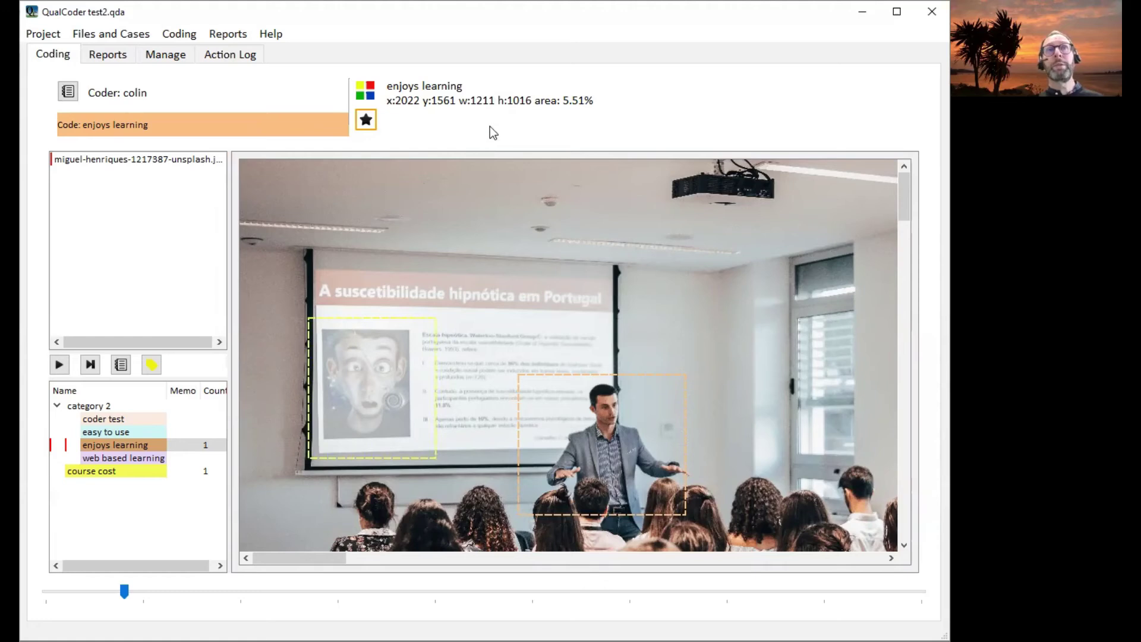
pyautogui.click(368, 369)
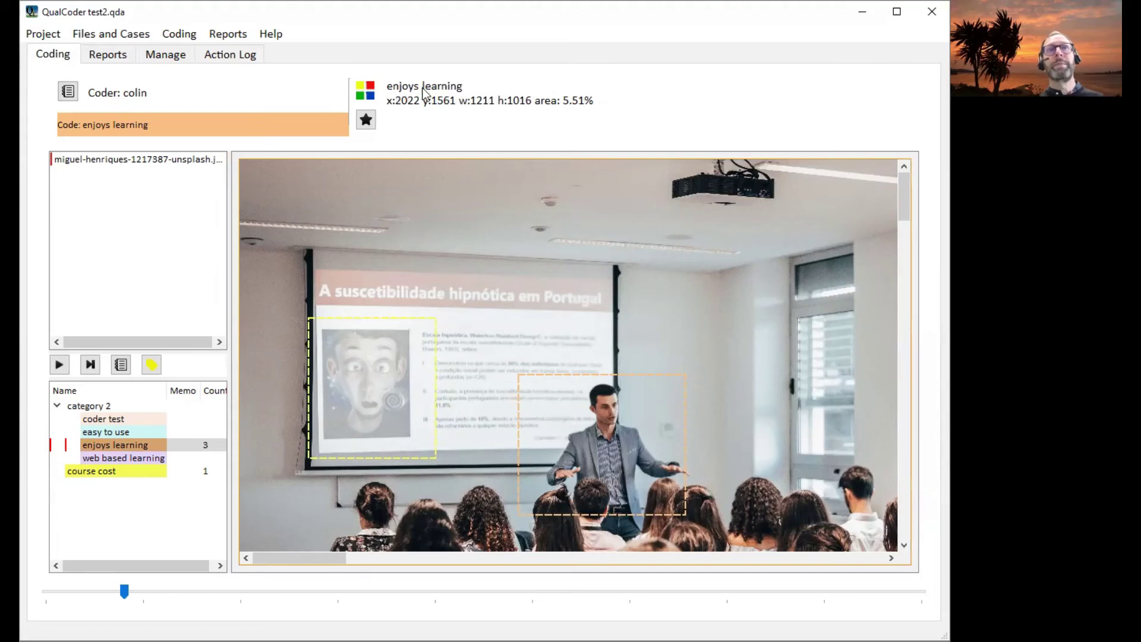
pyautogui.moveTo(423, 92)
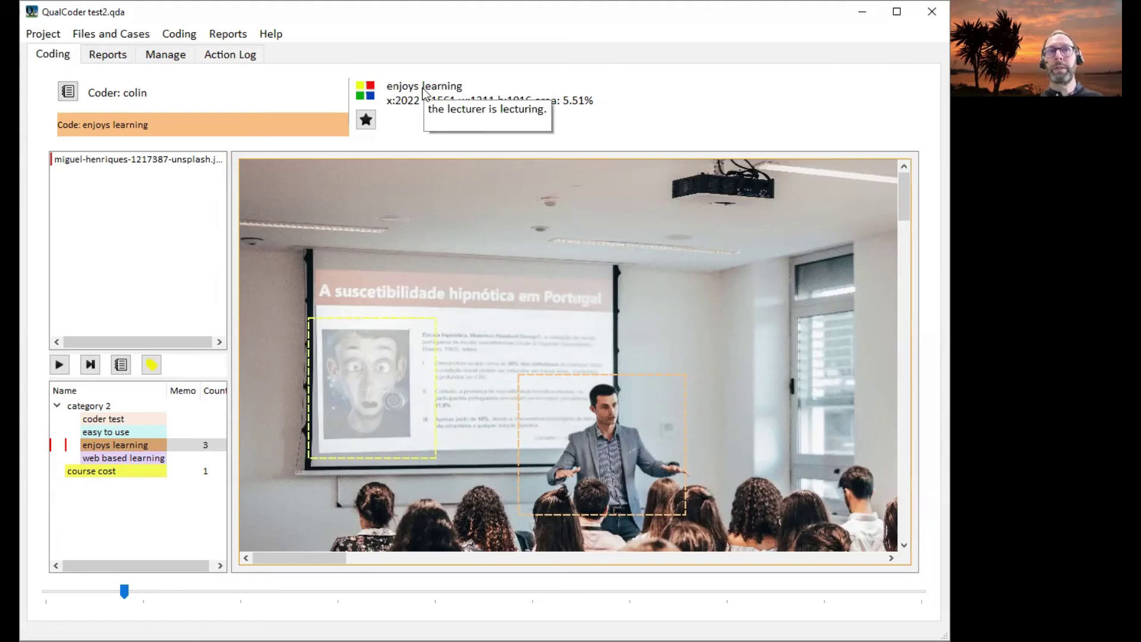
# Step: View the course cost area's details again and bring up the Reports menu
pyautogui.click(401, 341)
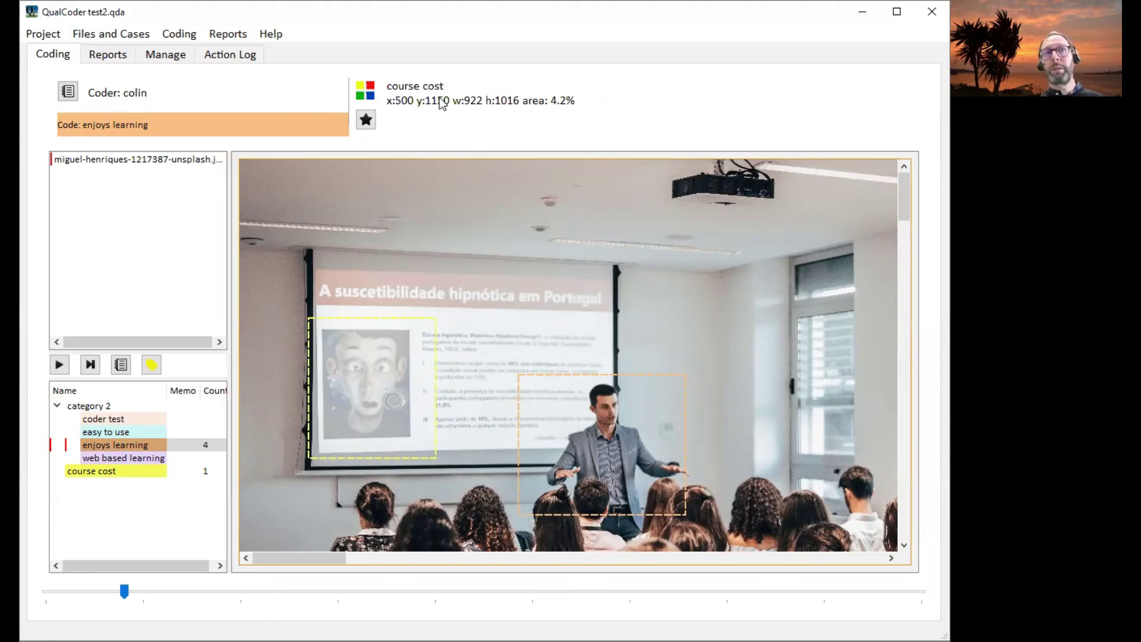
pyautogui.moveTo(440, 102)
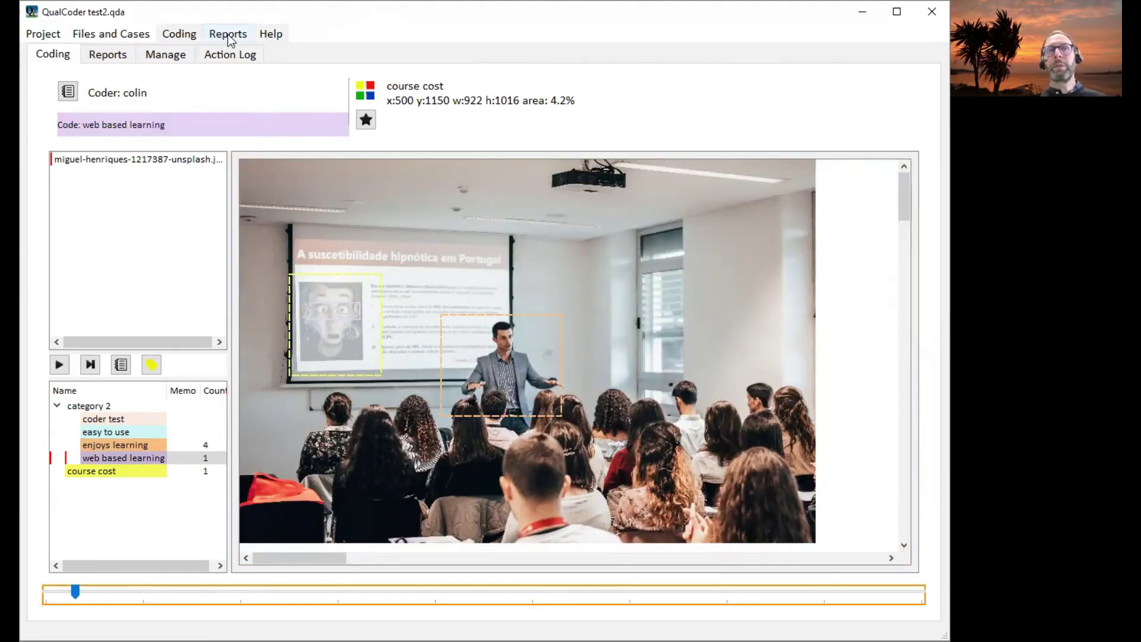
pyautogui.click(227, 34)
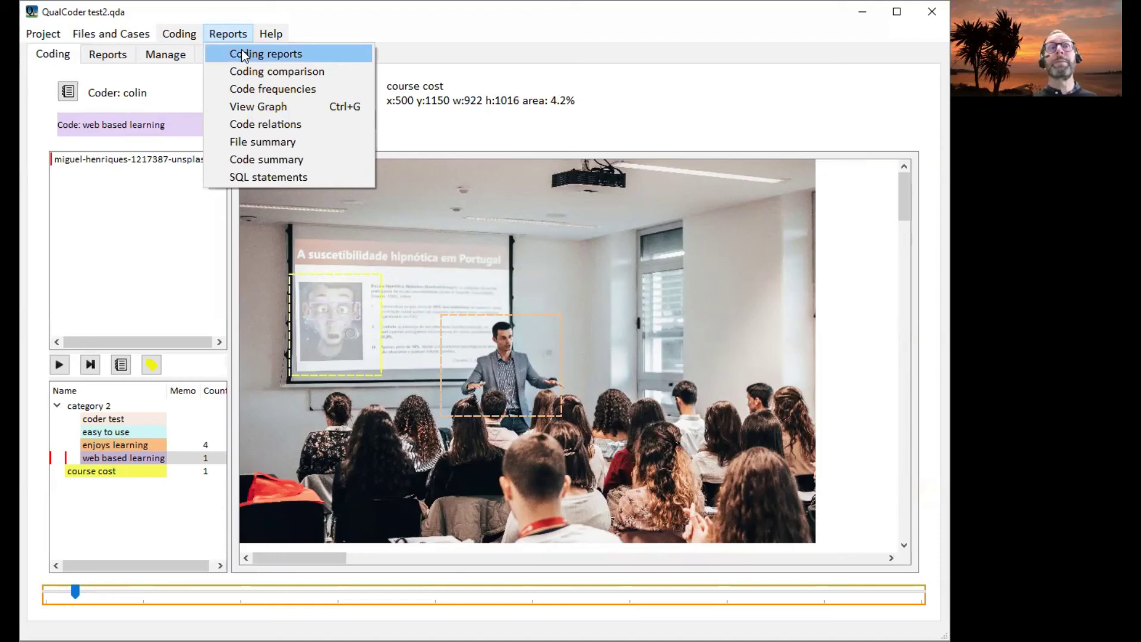
# Step: Open a coding report on the lecture photo with all five codes selected and a wider results area
pyautogui.click(242, 51)
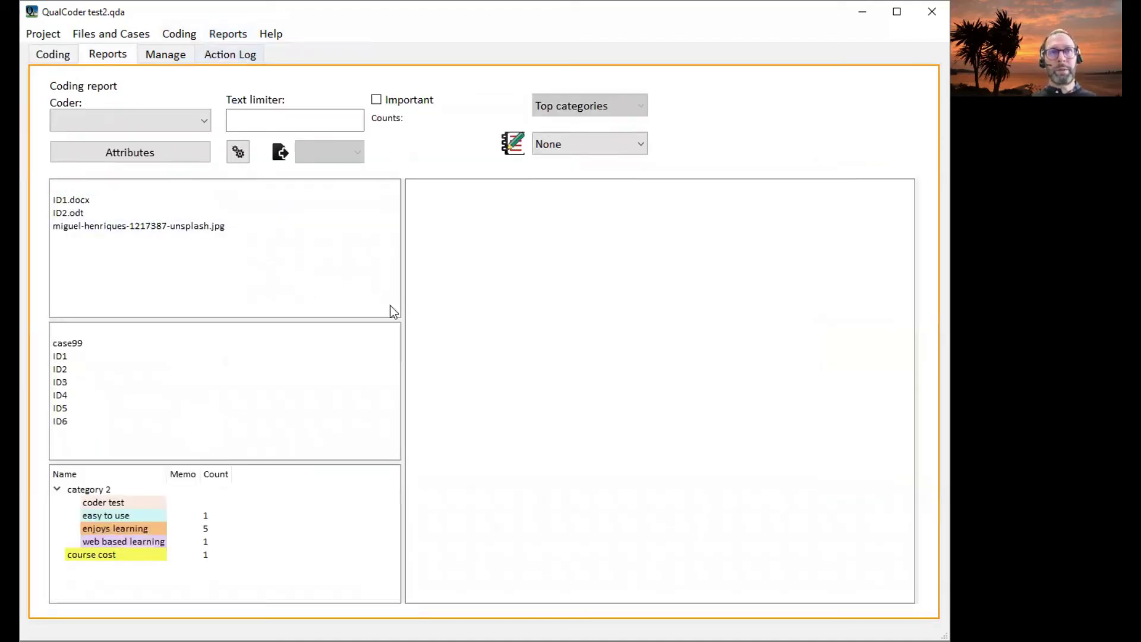
pyautogui.moveTo(402, 298); pyautogui.dragTo(267, 306)
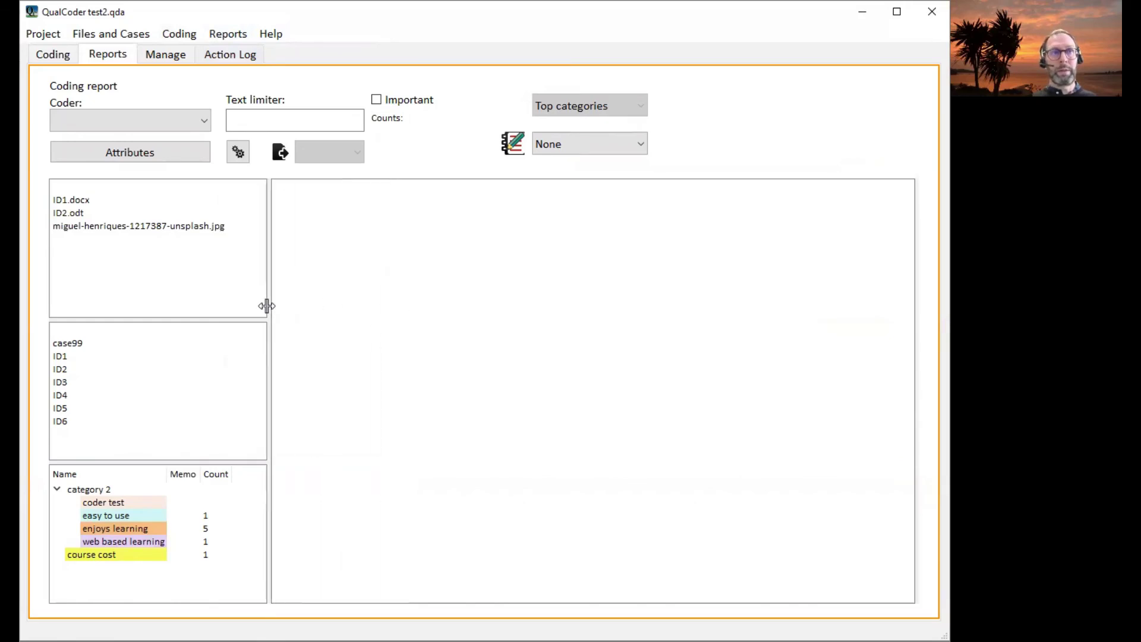
pyautogui.click(109, 227)
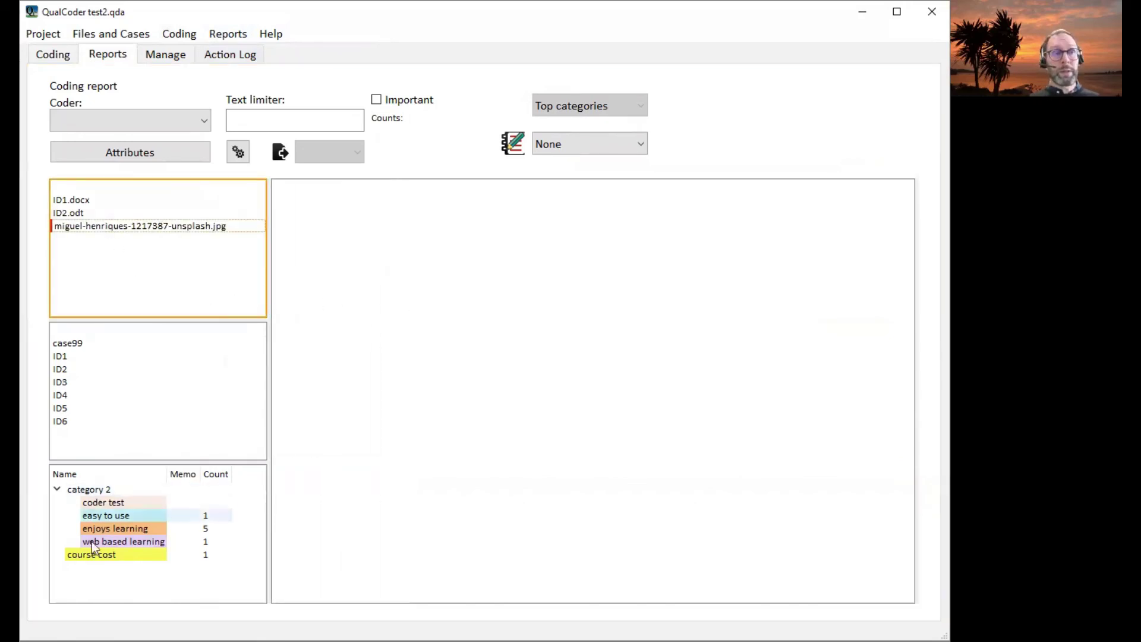
pyautogui.moveTo(90, 496); pyautogui.dragTo(91, 555)
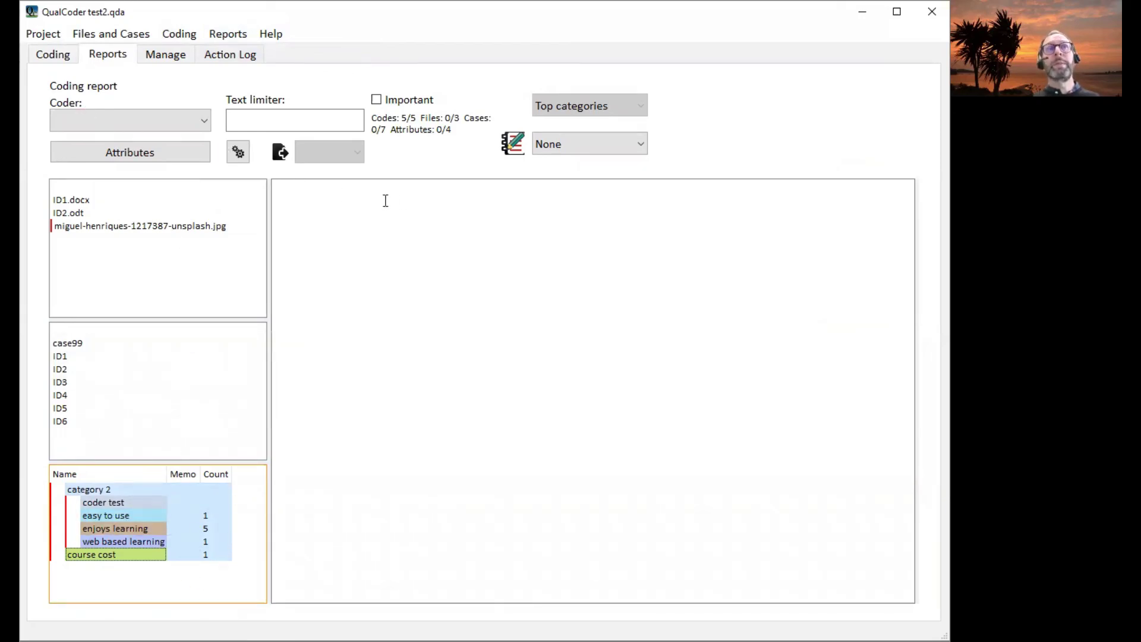
# Step: Run the coding report and review the jpg's 'course cost' and 'enjoys learning' areas with memos
pyautogui.click(238, 153)
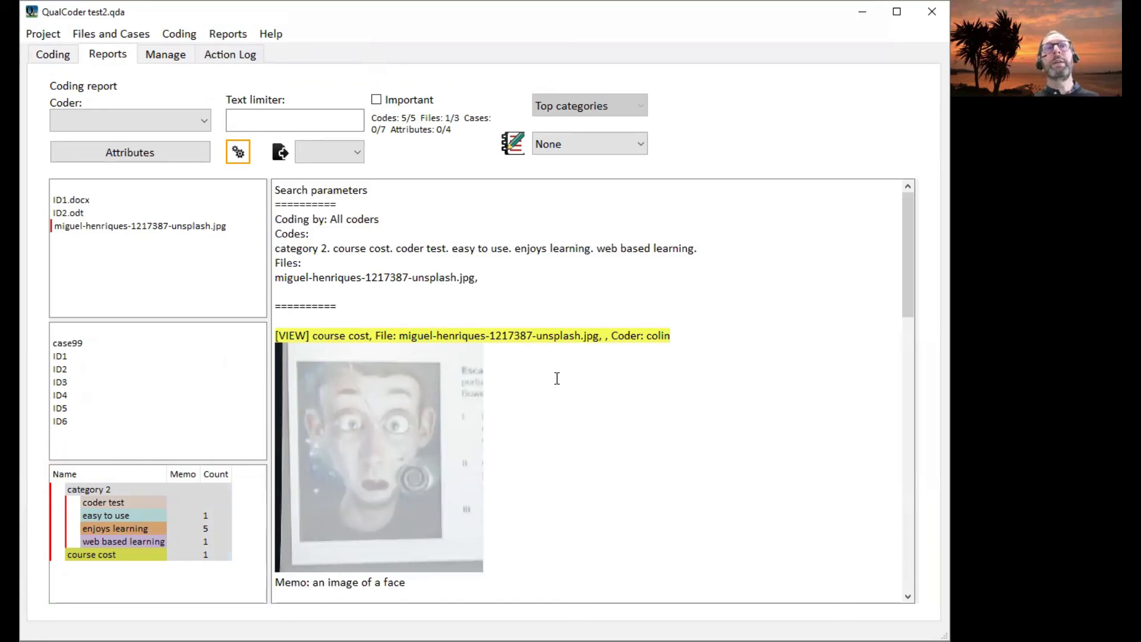
pyautogui.scroll(-1, 555, 377)
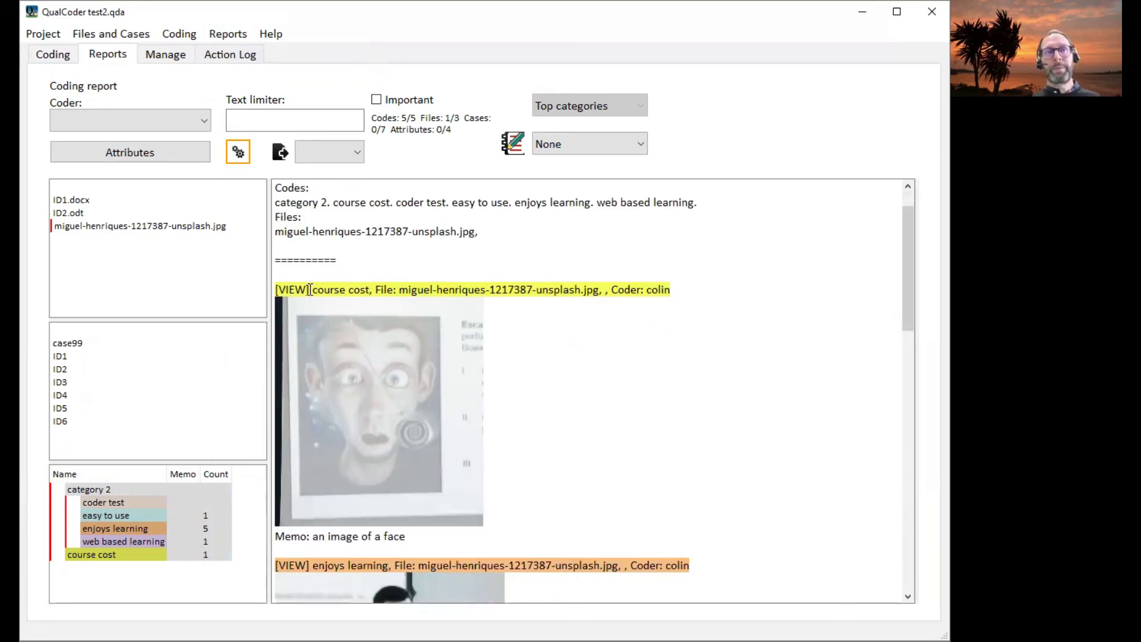